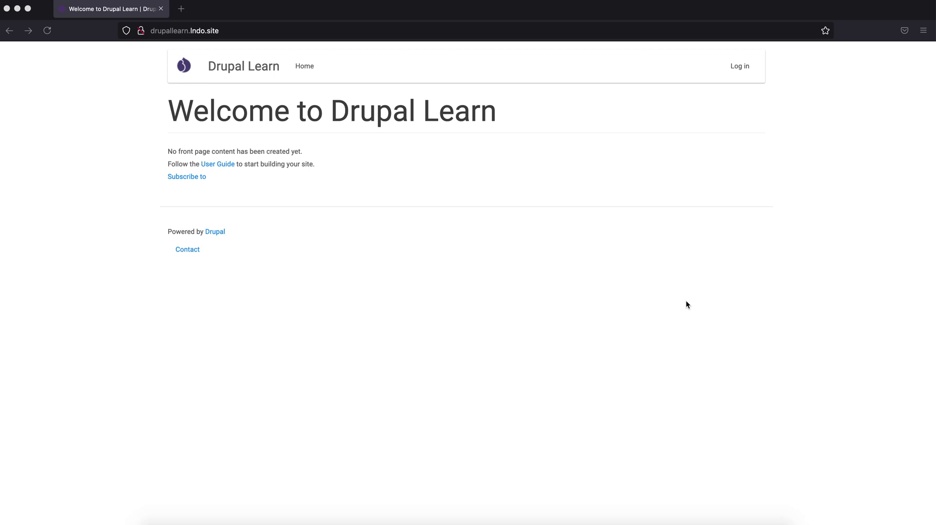
Open the Drupal Learn user login page from the Log in link in the header
left_click(739, 66)
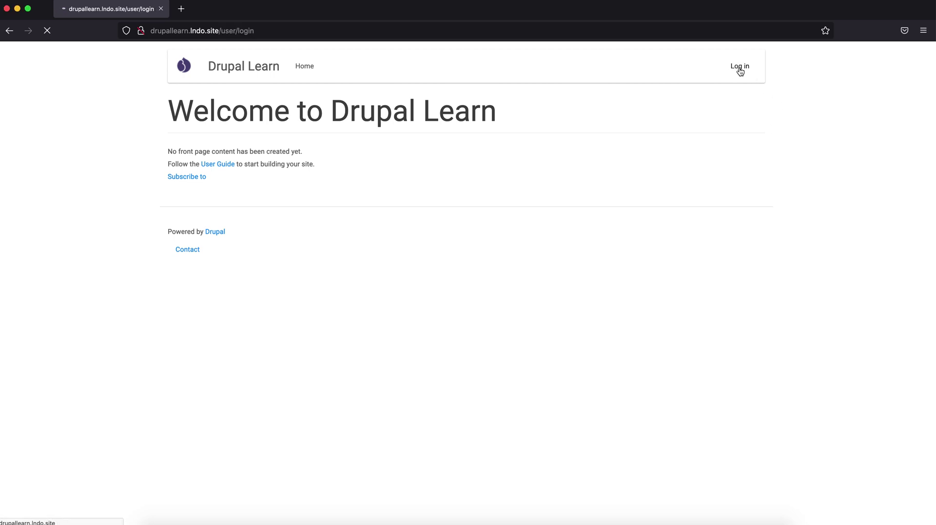
Log in as administrator and generate 5 Article nodes via Generate content
left_click(262, 221)
left_click(194, 264)
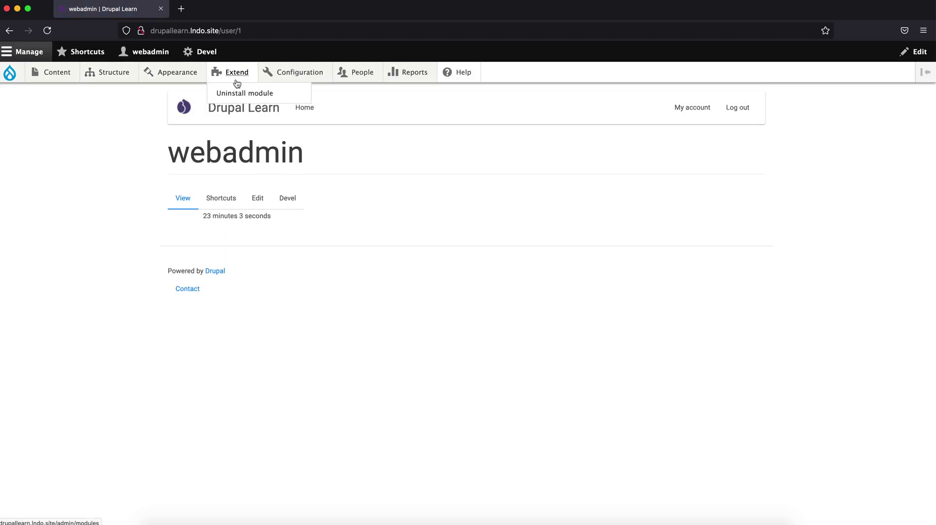
mouse_move(299, 71)
mouse_move(300, 241)
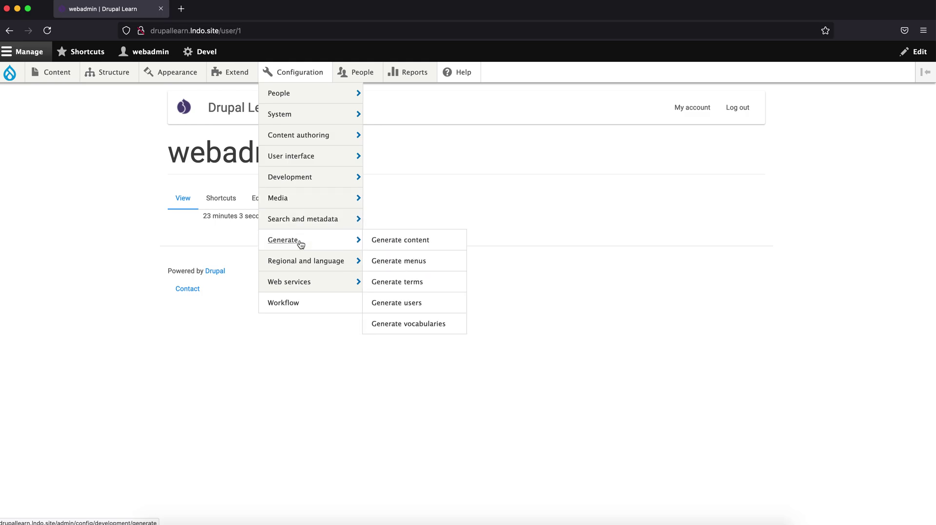
left_click(382, 241)
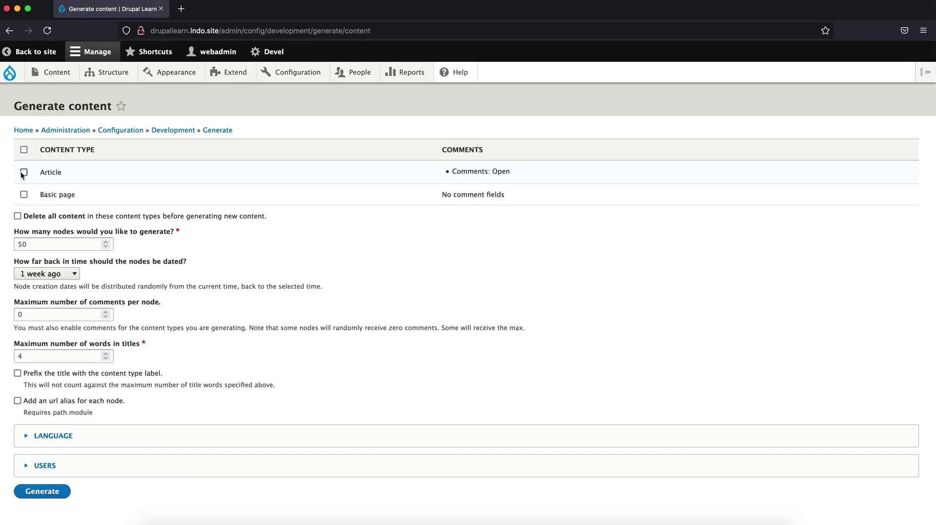
double_click(30, 245)
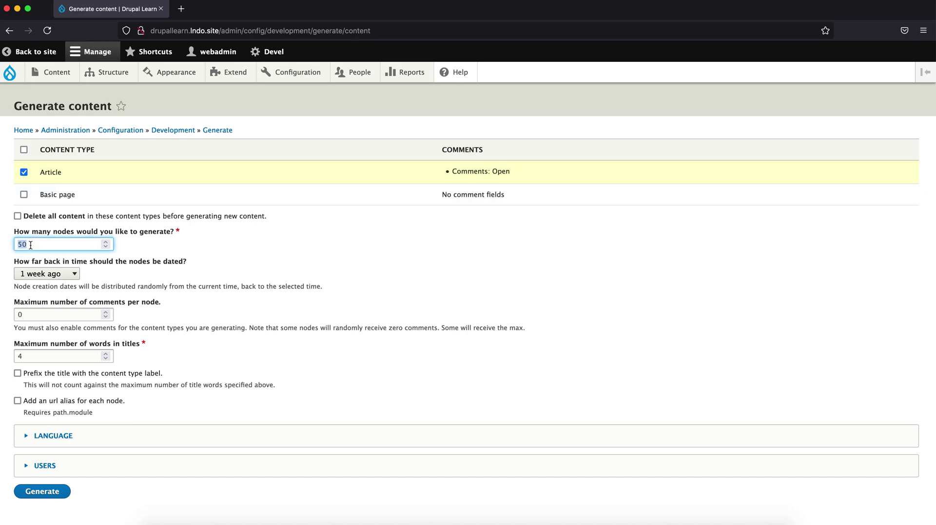
type("5")
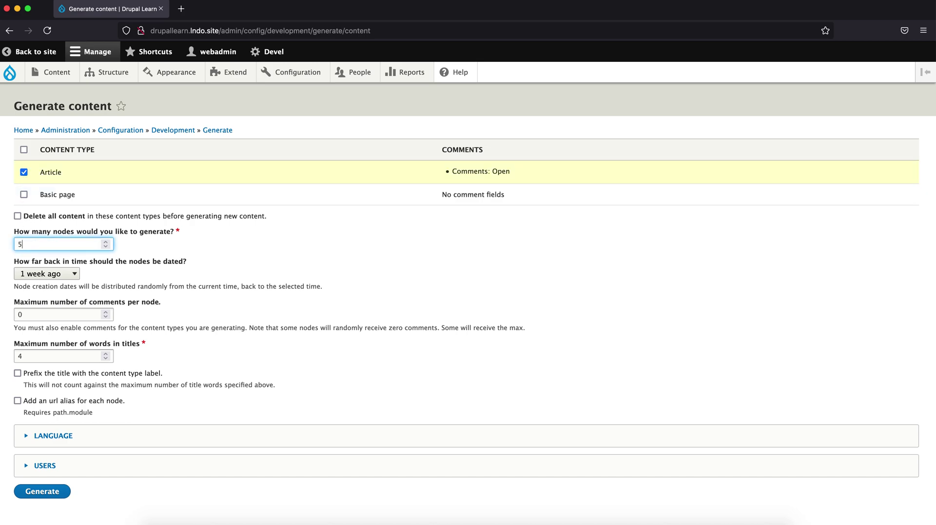
left_click(43, 496)
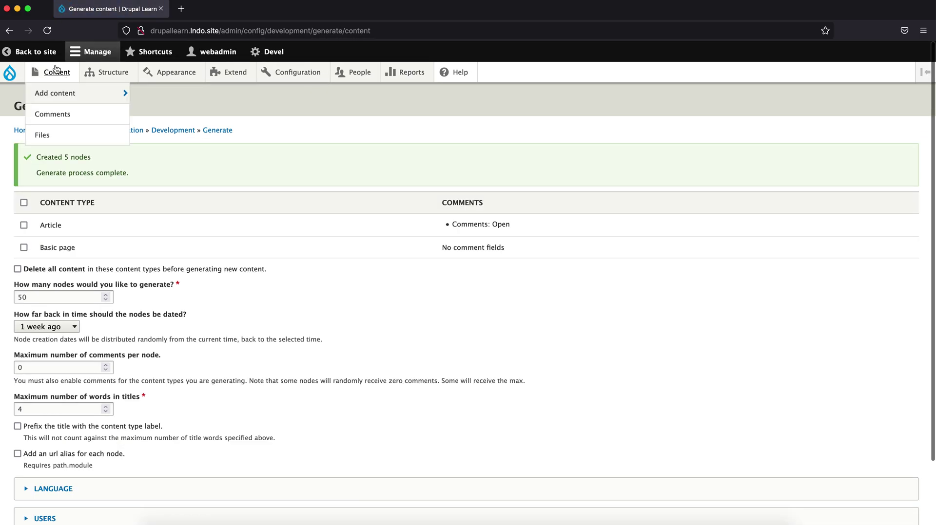
Open the generated Verto article from the Content list and view its image
mouse_move(54, 72)
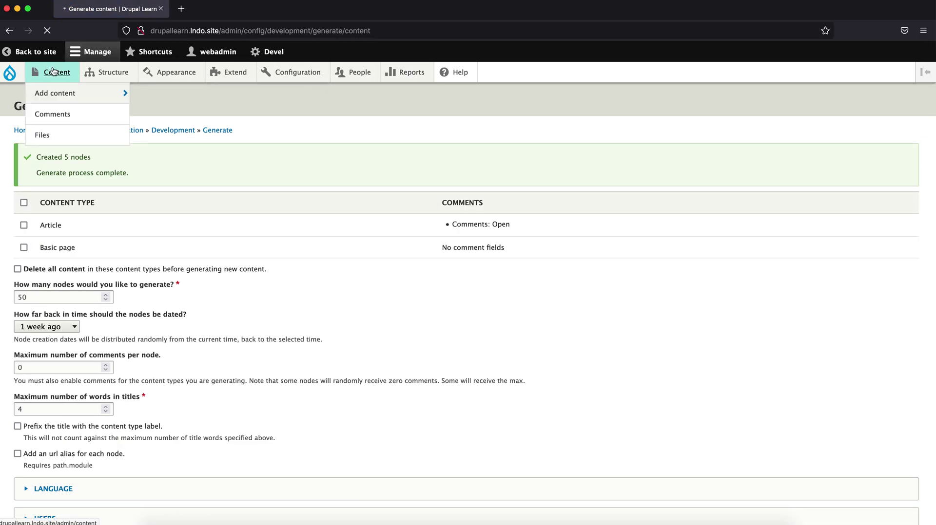
left_click(74, 117)
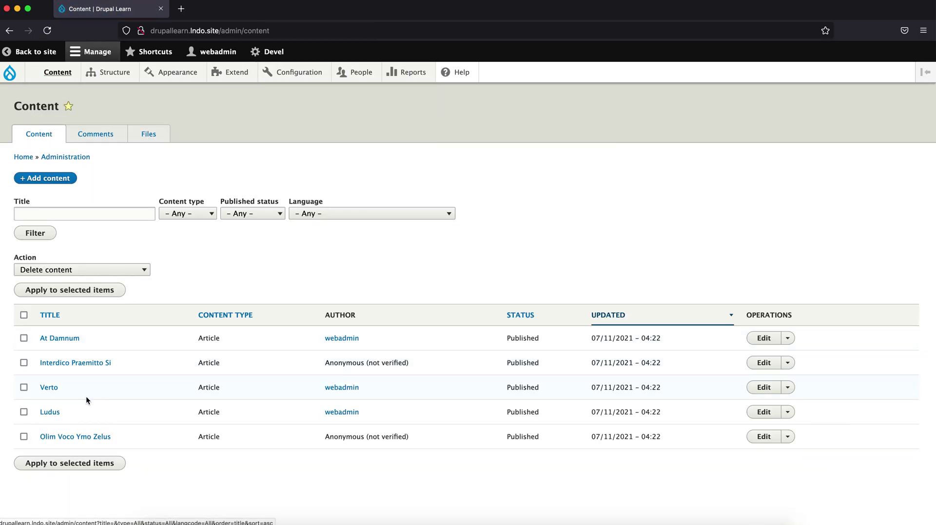
left_click(48, 388)
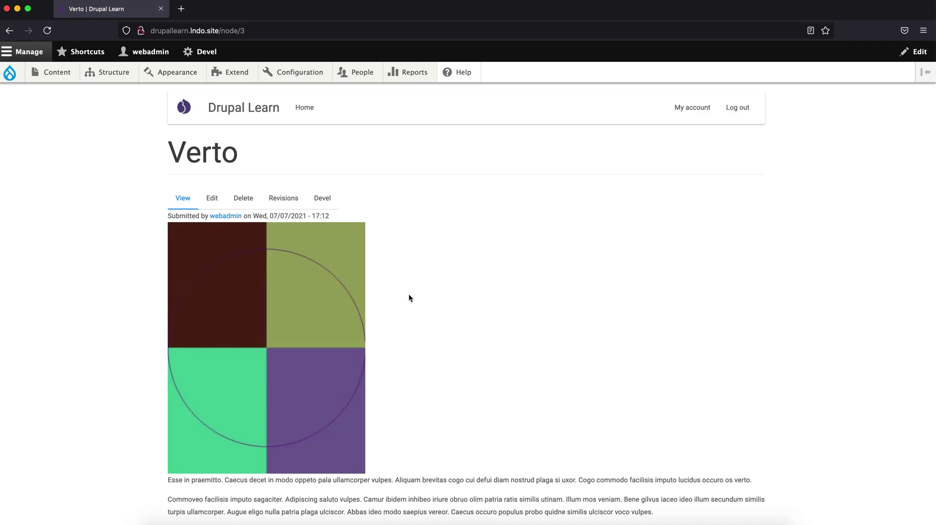
scroll(393, 297, "down", 3)
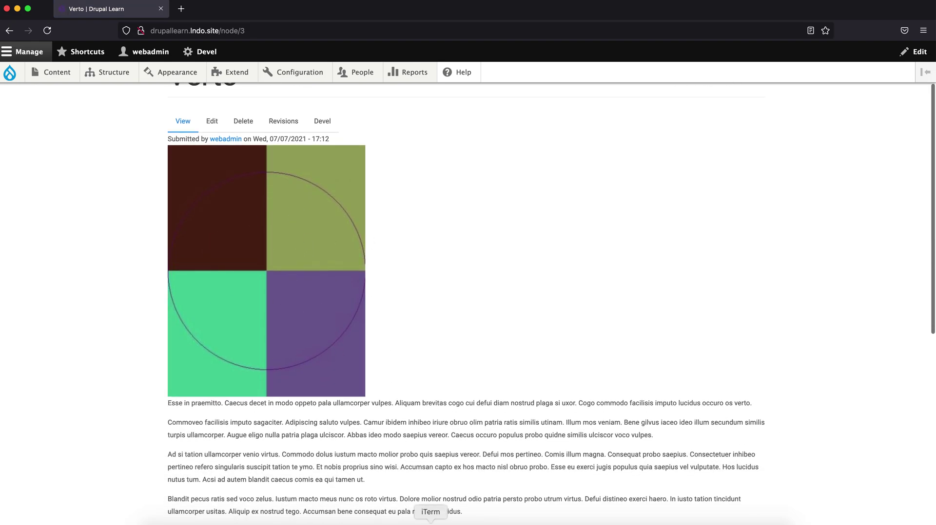
left_click(431, 524)
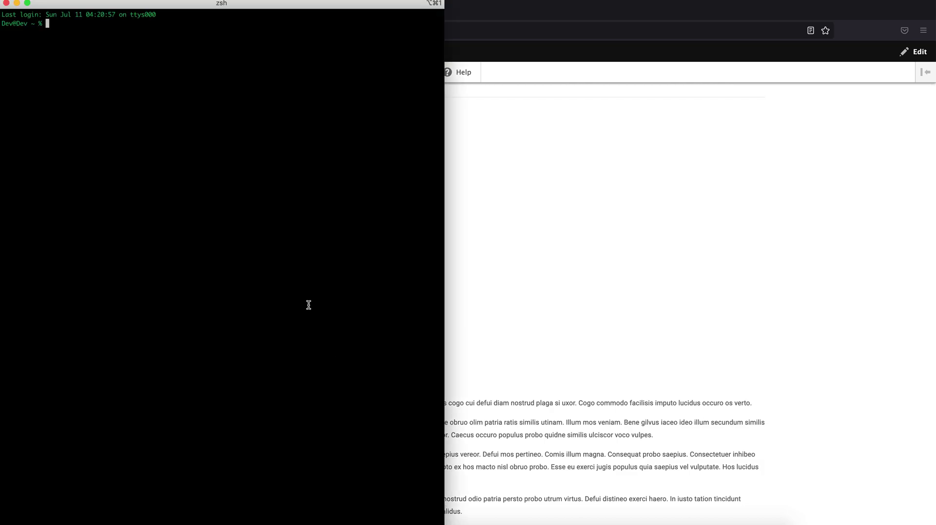
In the drupallearn folder, run 'lando composer require drupal/colorbox'
type("cd drupallearn")
key("Return")
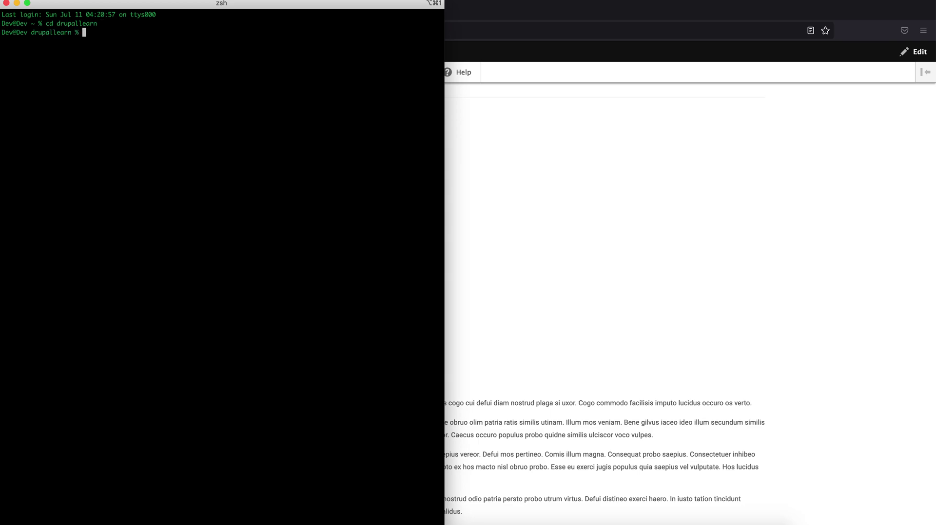
key("ctrl+l")
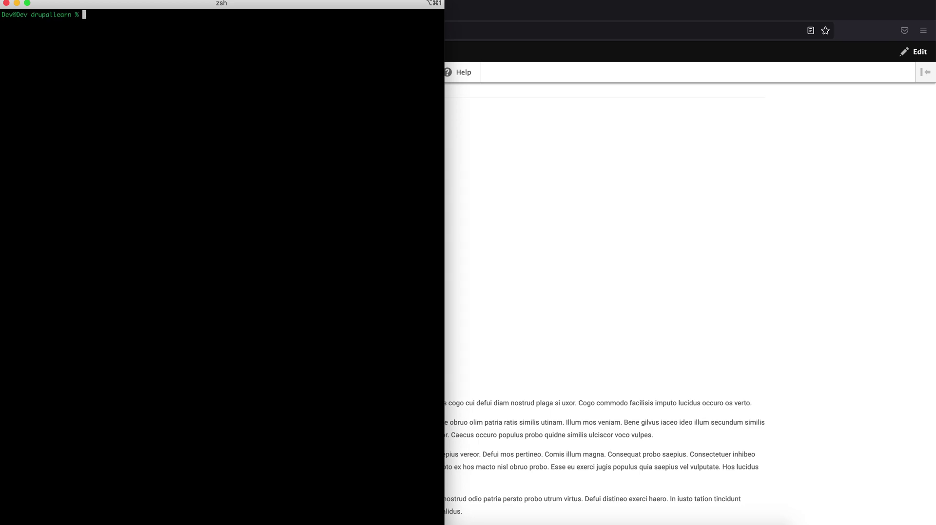
type("lando composer require drupal/c")
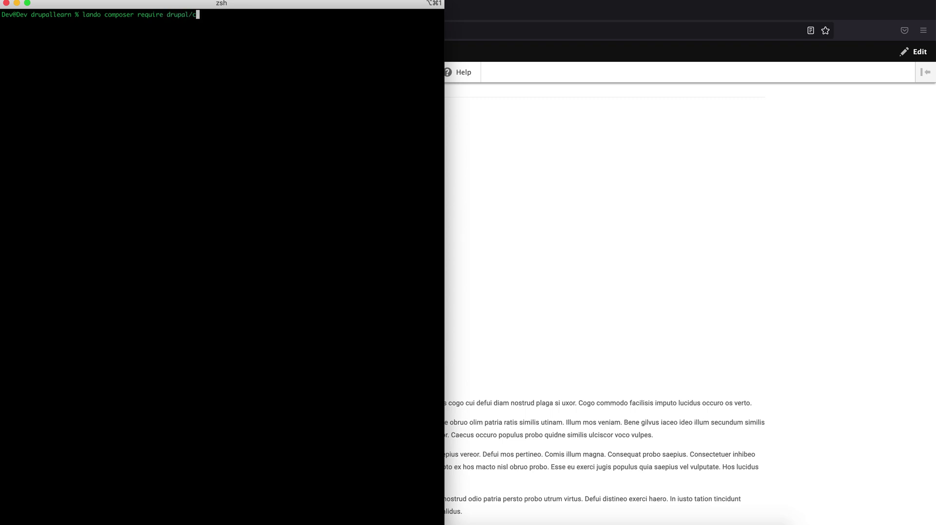
type("olorbox")
key("Return")
left_click(567, 151)
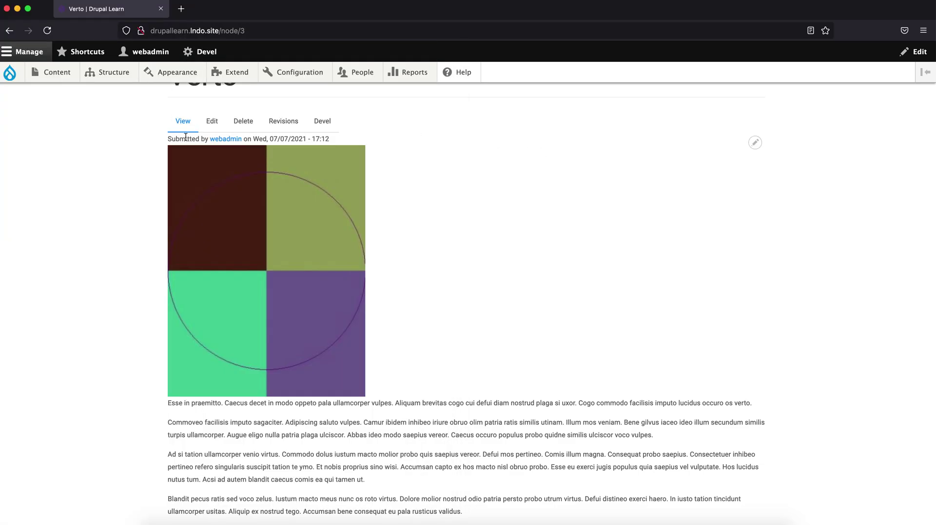
Open the Drupal Learn home page in a new browser tab
scroll(204, 139, "up", 3)
right_click(224, 107)
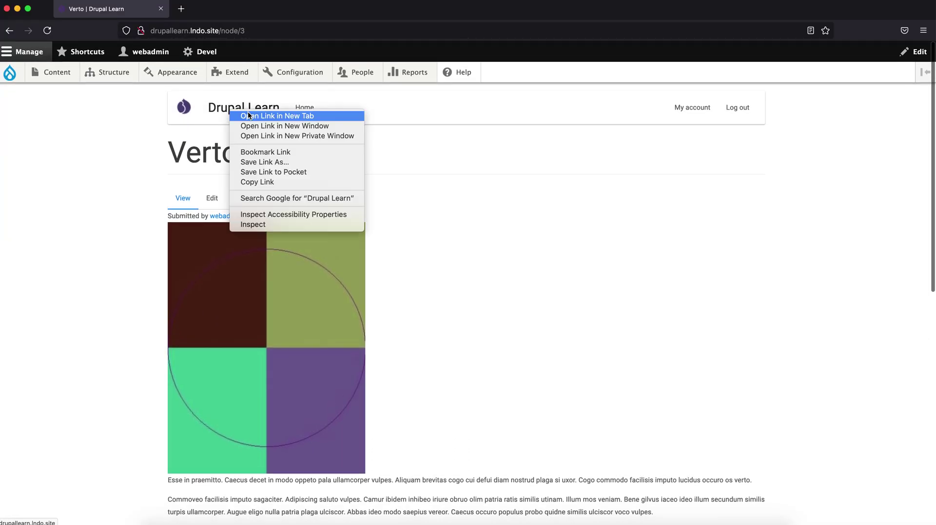
left_click(247, 112)
left_click(208, 11)
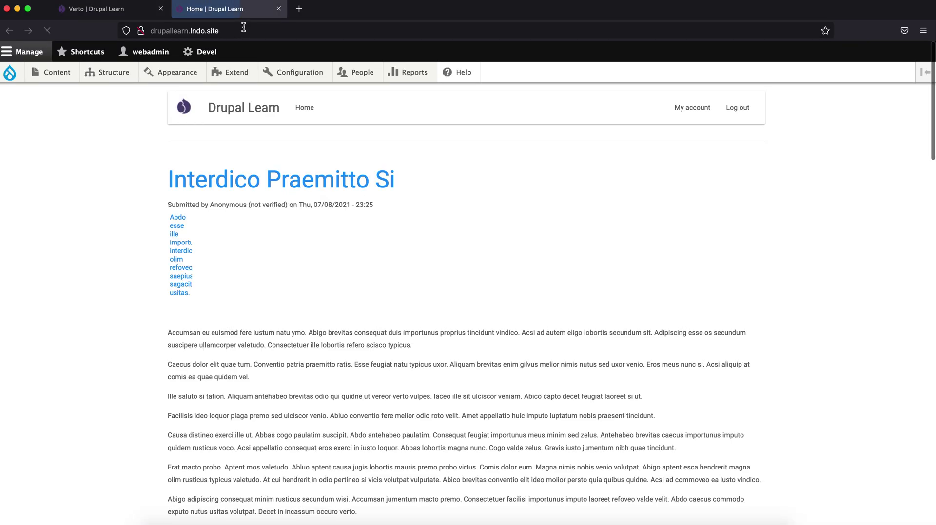
Search 'colorbox drupal 8' and open the Colorbox project page on drupal.org
left_click(243, 28)
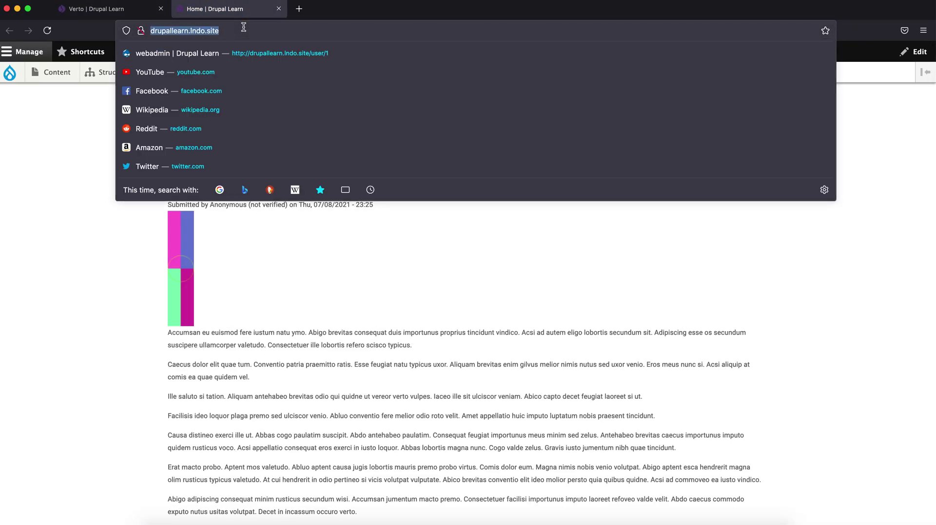
type("color")
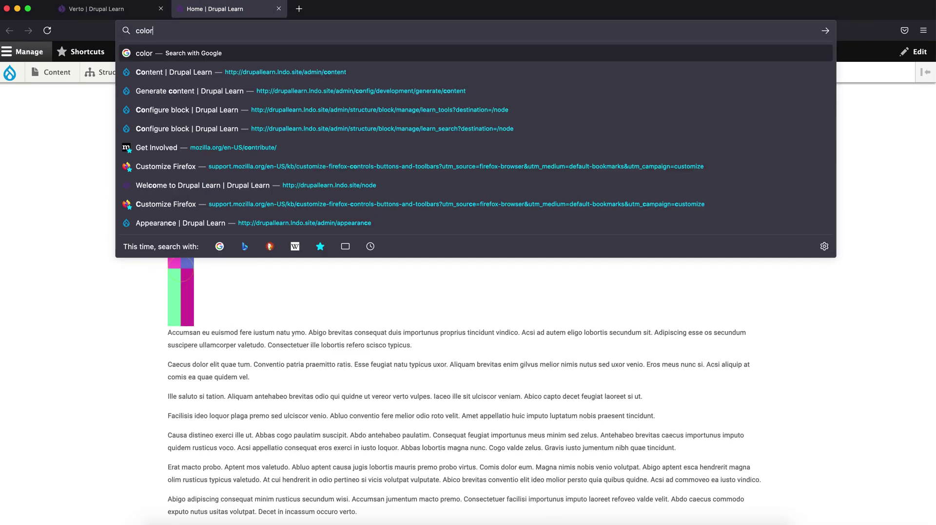
type("box dr")
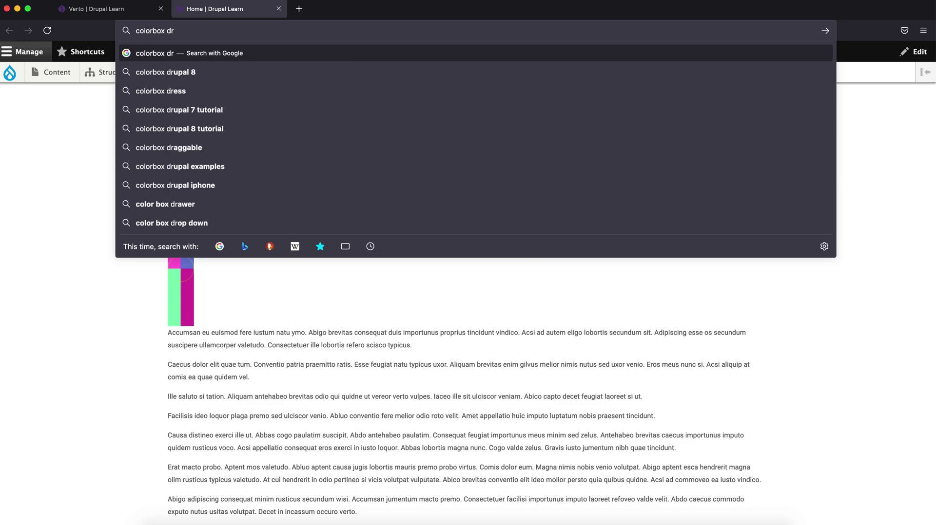
key("Down")
key("Return")
left_click(147, 155)
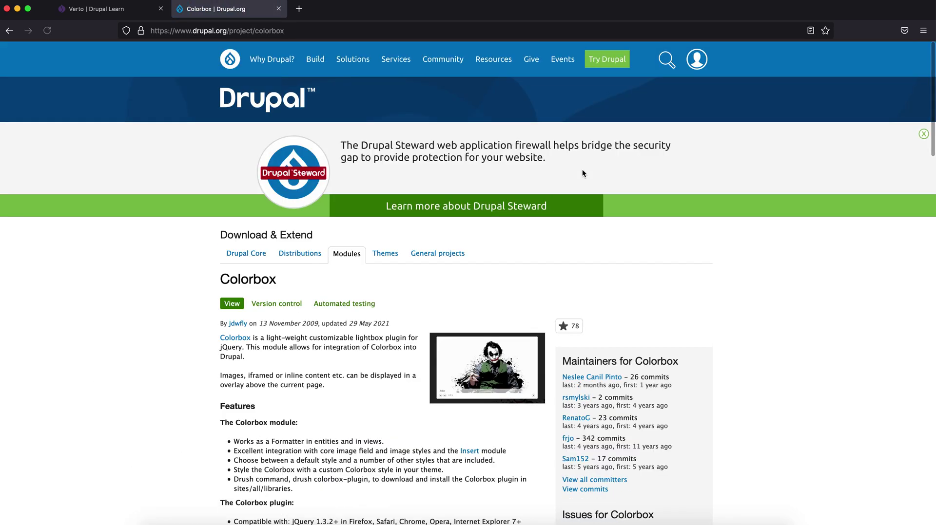
scroll(582, 173, "down", 5)
scroll(582, 169, "down", 10)
In the Colorbox repository README, select the GitHub master.zip plugin download link under Installation
left_click(596, 199)
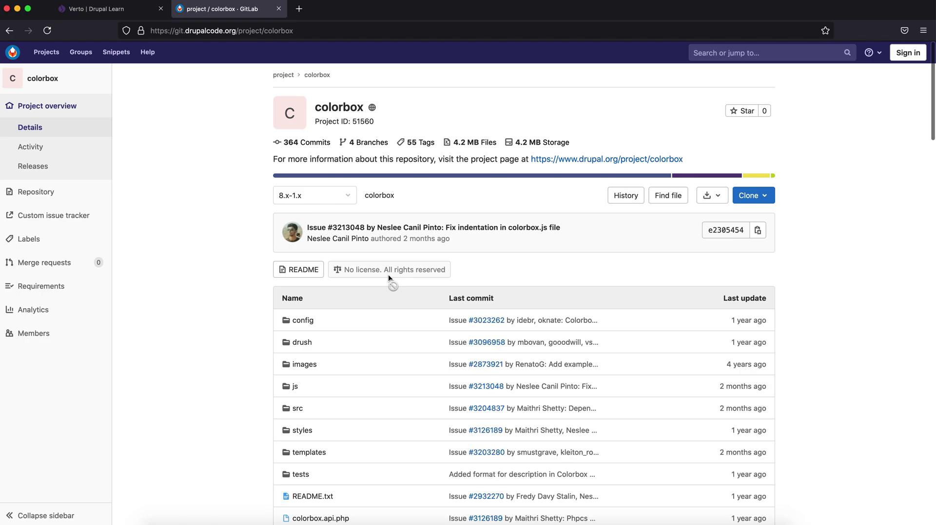
scroll(388, 274, "down", 15)
scroll(394, 250, "down", 15)
scroll(390, 161, "down", 3)
scroll(390, 161, "up", 6)
scroll(390, 163, "up", 4)
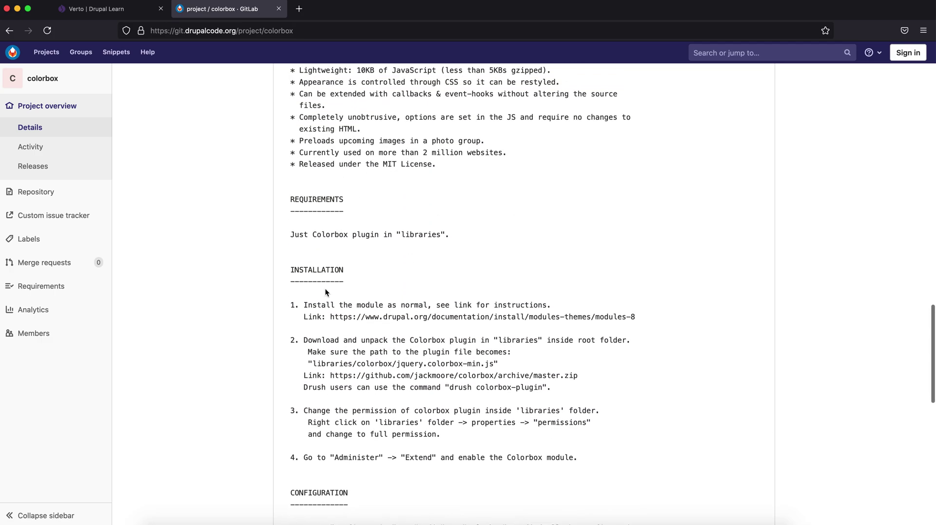
scroll(326, 292, "down", 3)
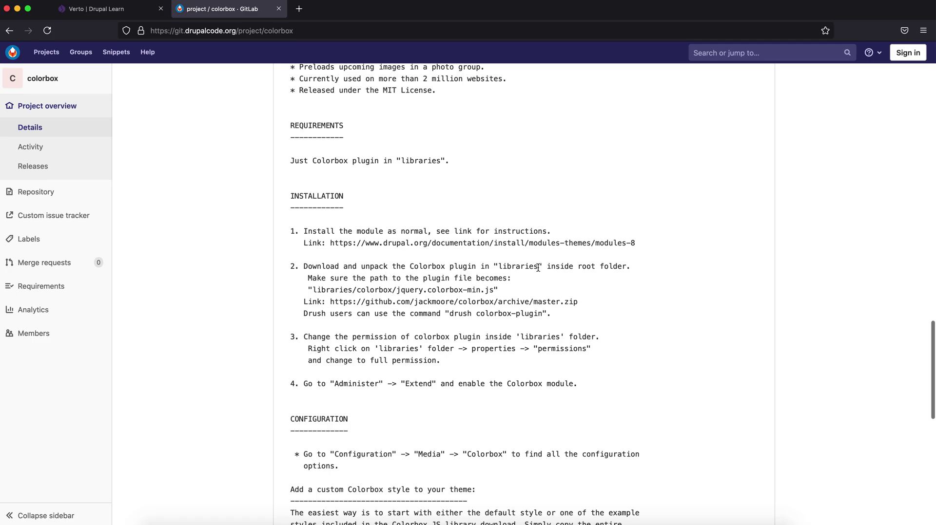
double_click(339, 302)
left_click_drag(339, 302, 294, 314)
key("super+c")
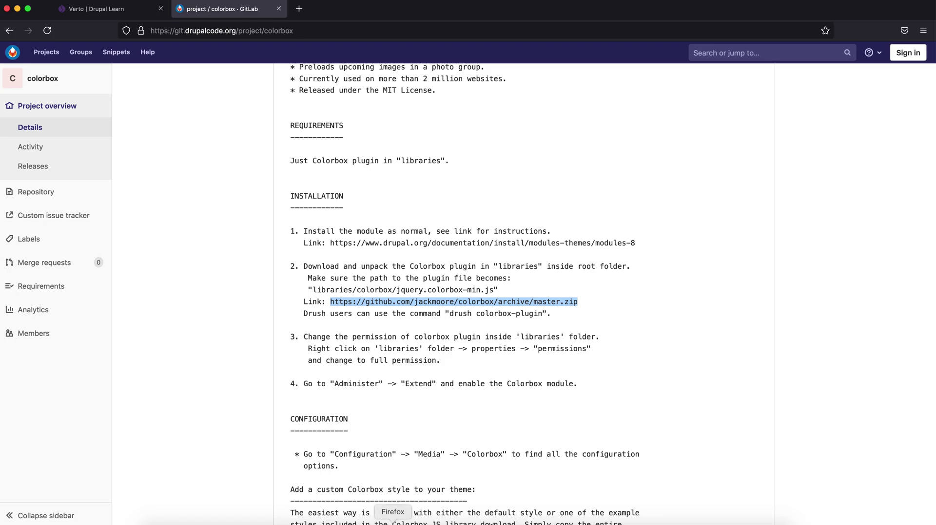
left_click(430, 519)
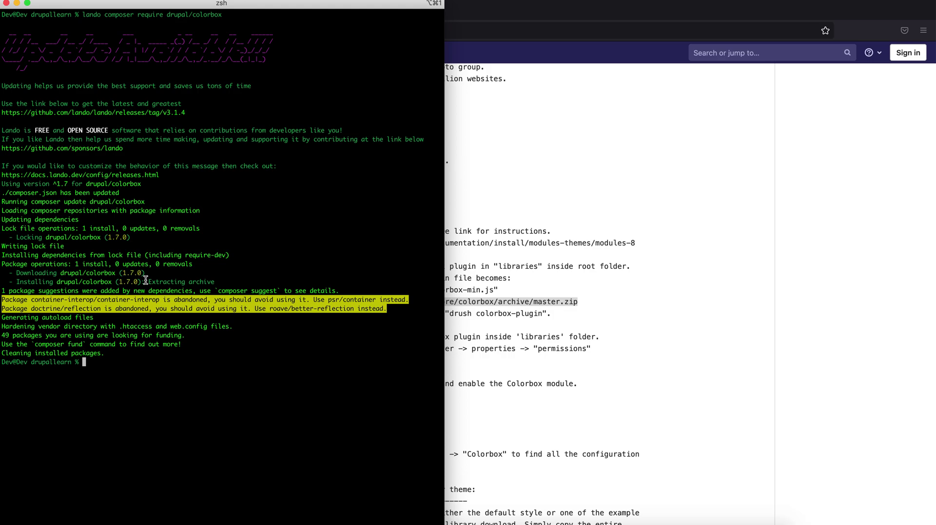
List the Drupal root and create a 'libraries' folder
type("ls")
key("Return")
left_click(497, 346)
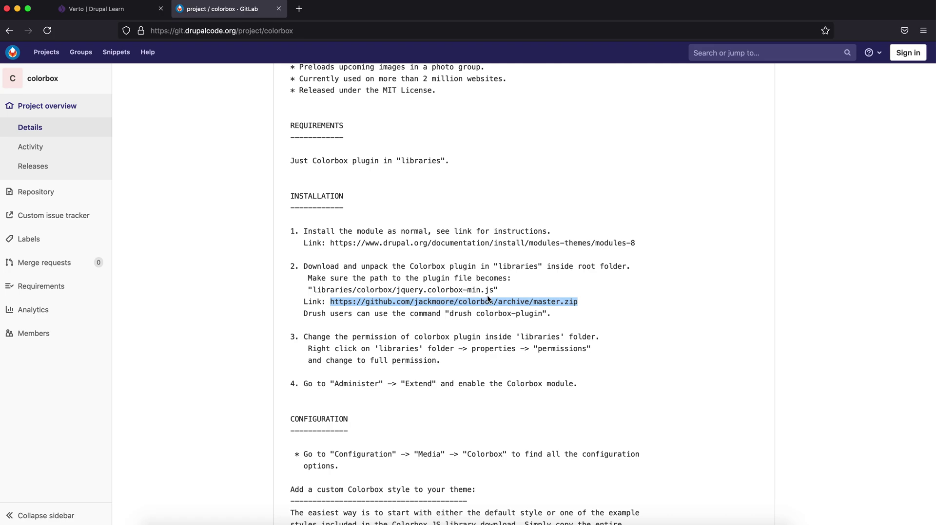
left_click(430, 522)
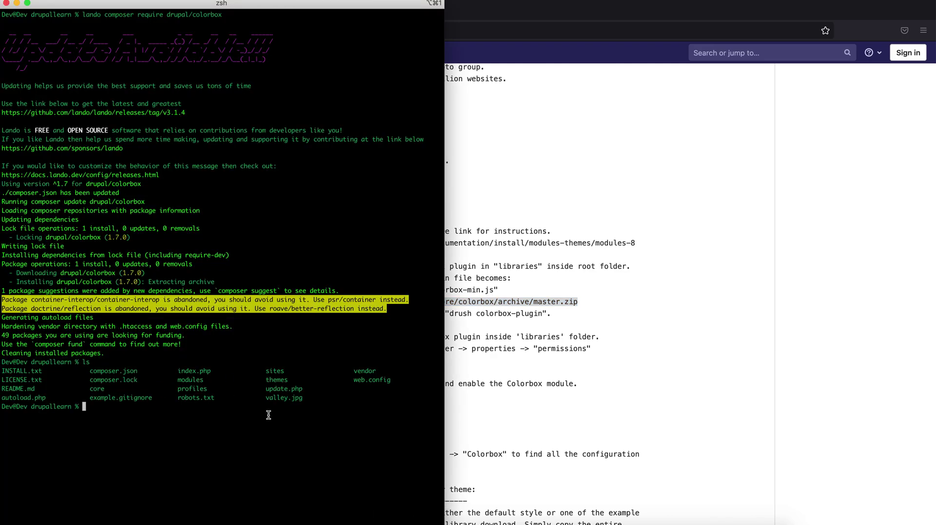
type("mkdir libraries")
key("Return")
Inside libraries, download the Colorbox master.zip with wget
type("cd li")
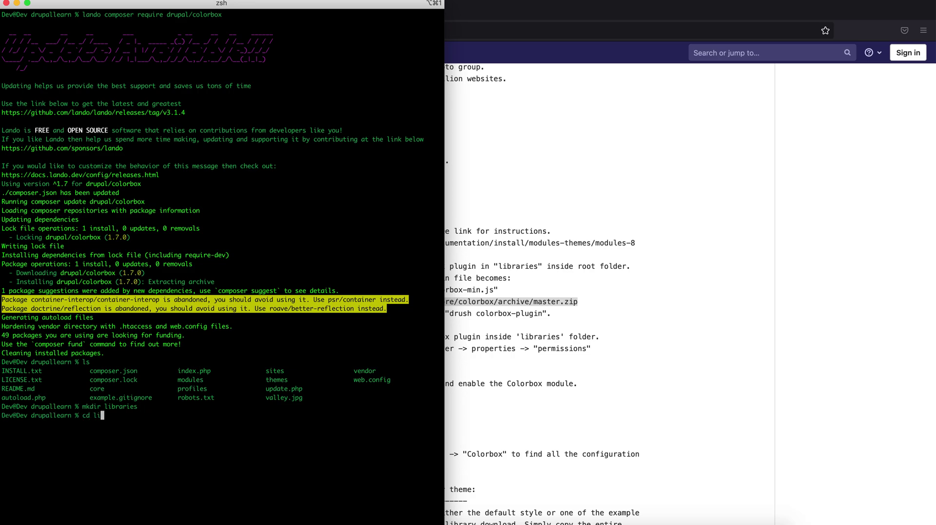
key("Tab")
key("Return")
type("wget")
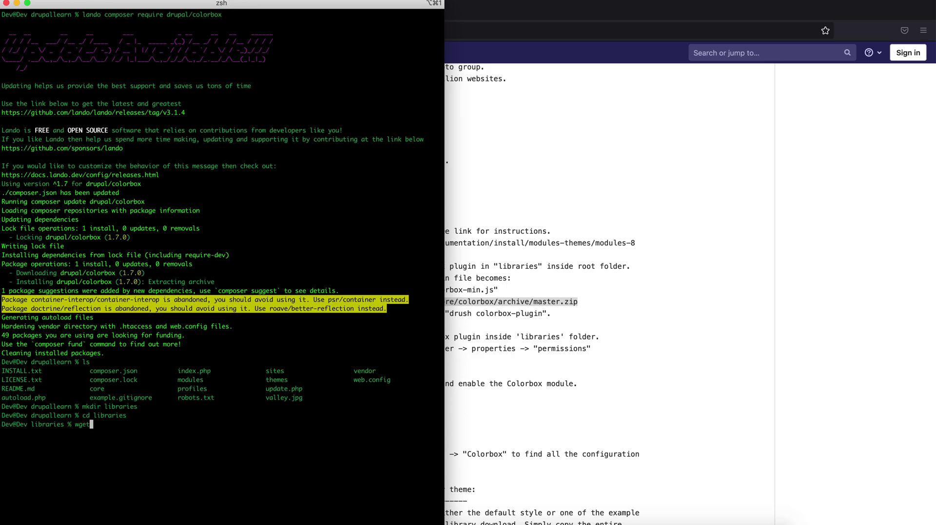
key("super+v")
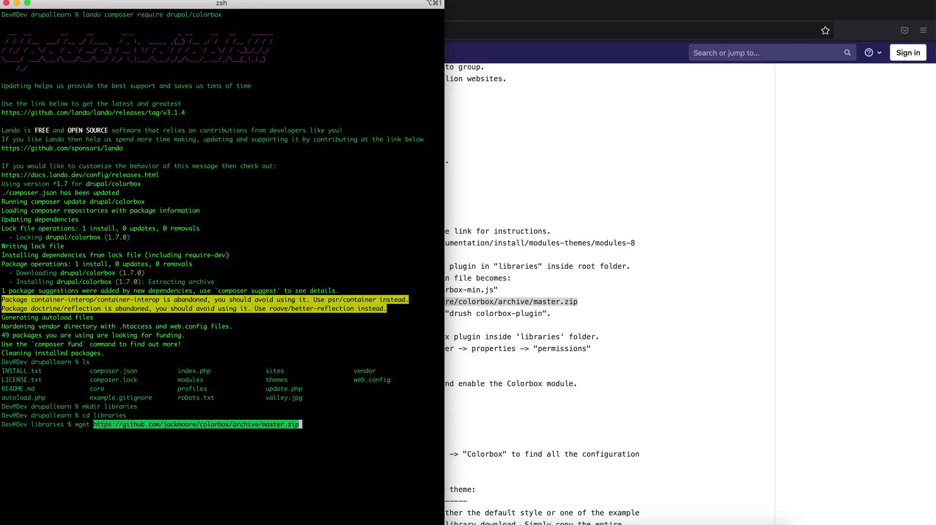
key("Return")
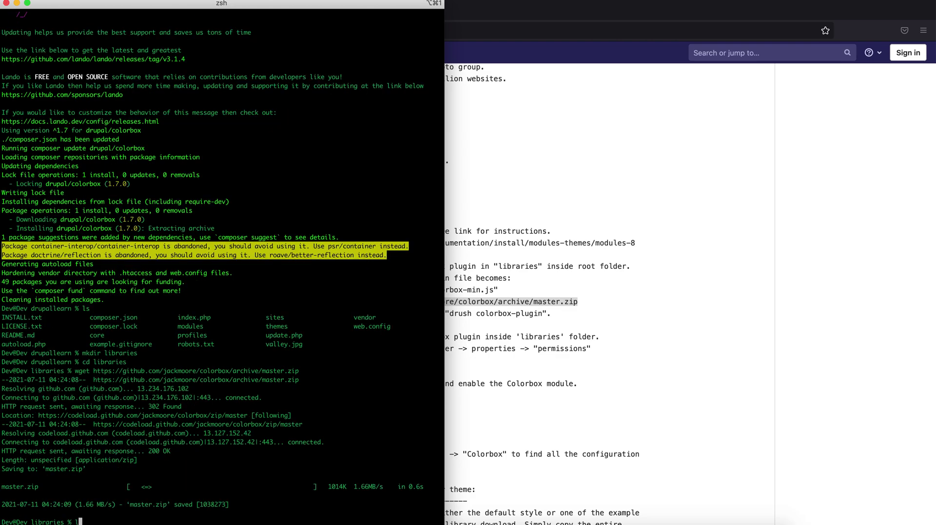
type("ls")
key("Return")
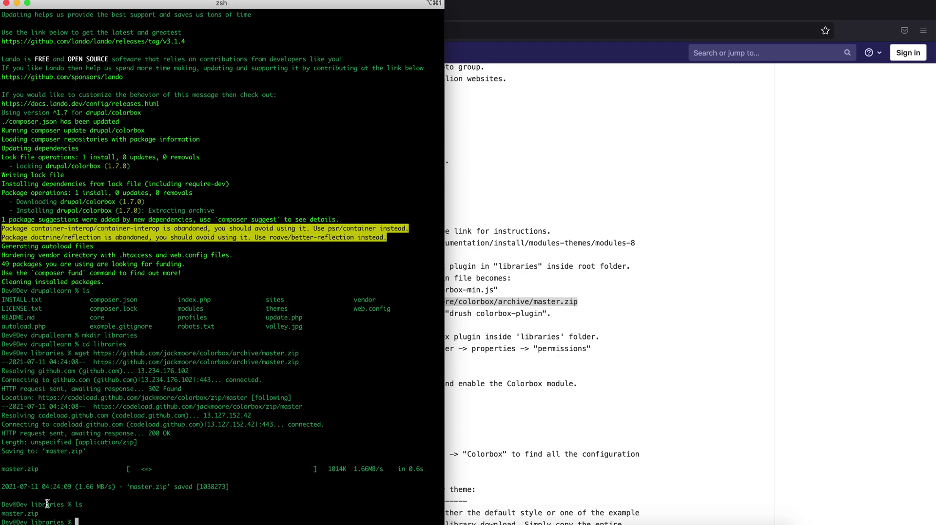
Unzip master.zip and confirm the colorbox-master folder was extracted
type("unzip mast")
key("Tab")
key("Return")
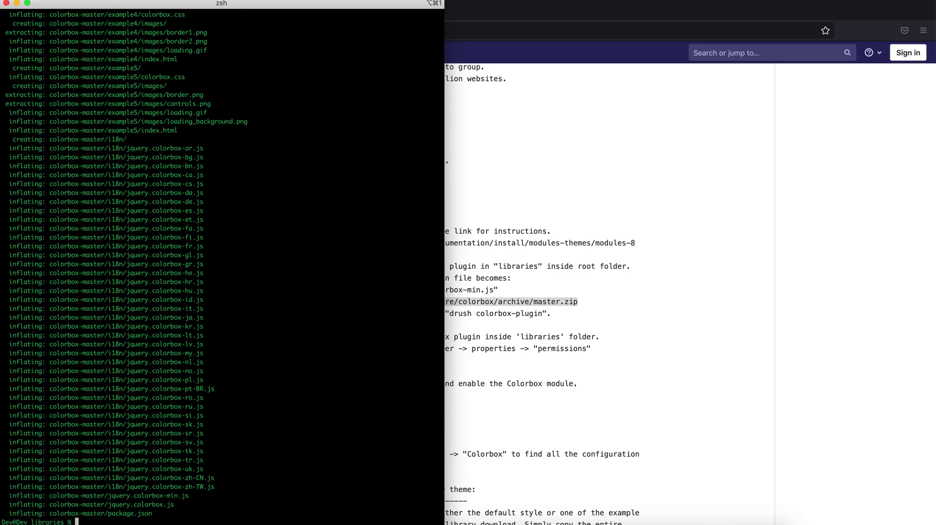
type("ls")
key("Return")
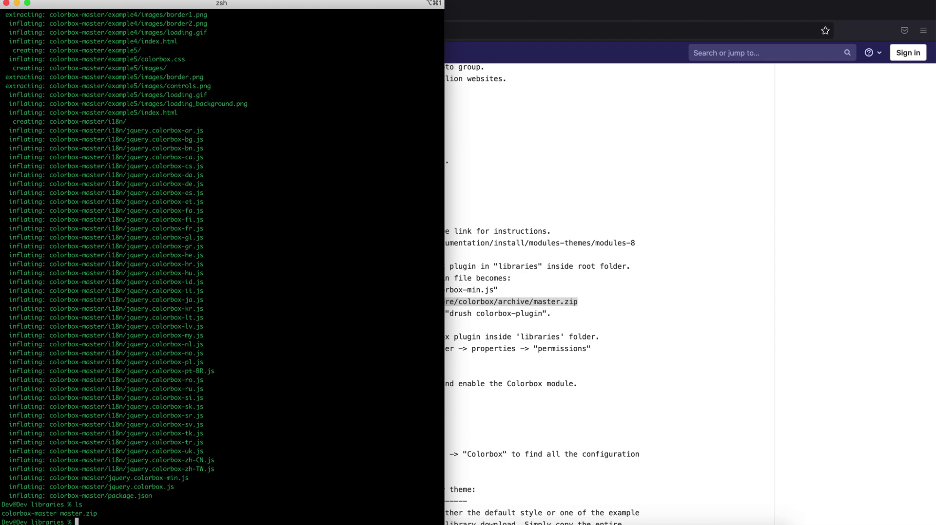
double_click(31, 515)
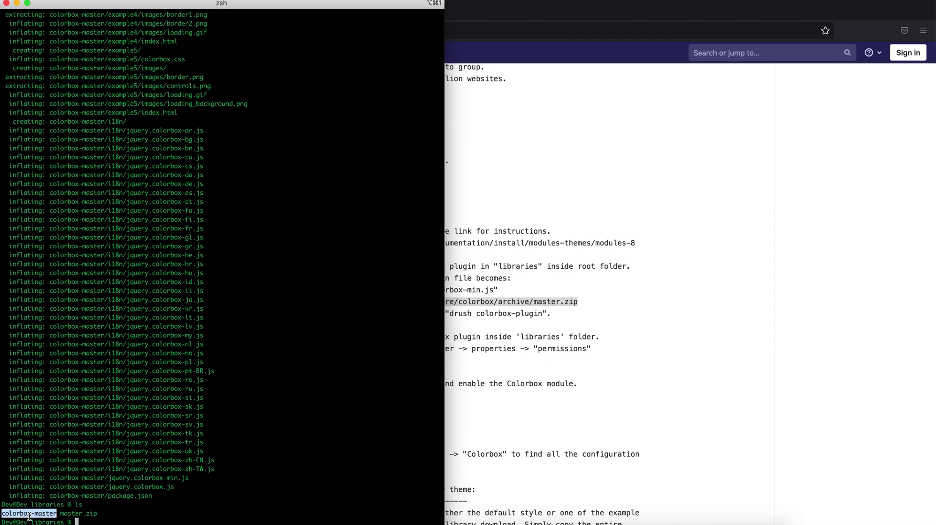
left_click(163, 501)
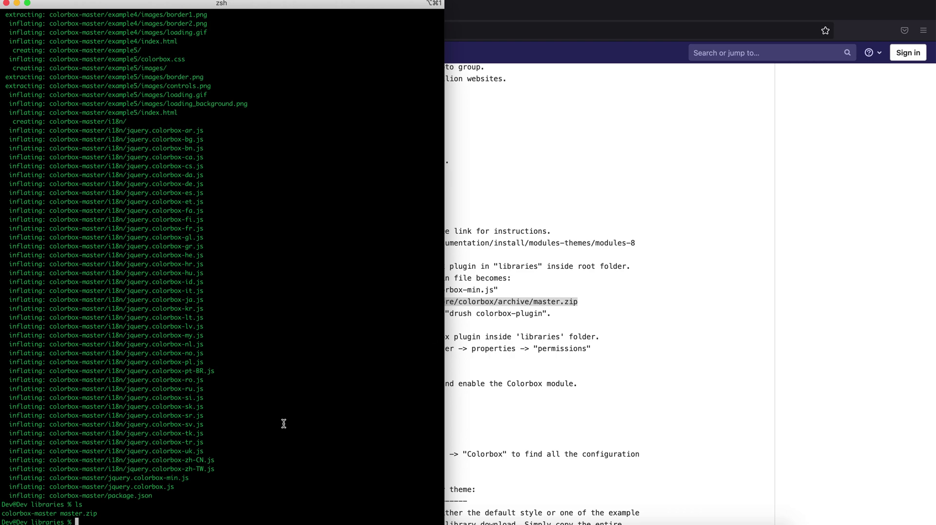
Rename colorbox-master to colorbox and verify the listing
type("mv col")
key("Tab")
type("col")
key("Tab")
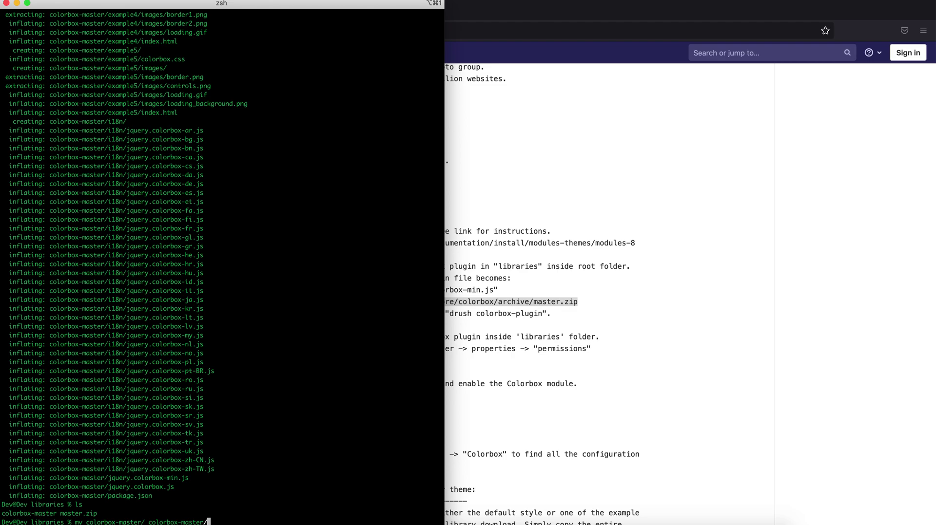
key("BackSpace")
key("BackSpace")
key("BackSpace")
key("BackSpace")
key("BackSpace")
key("Return")
type("ls")
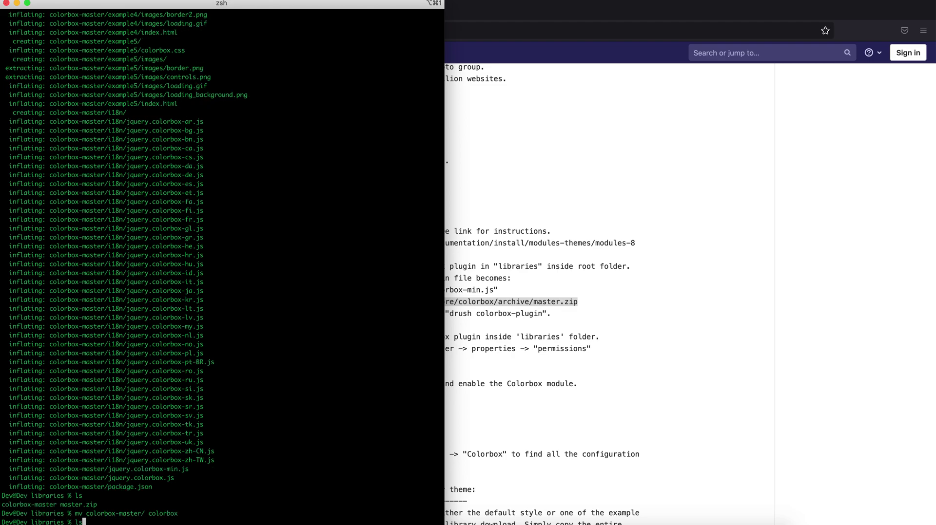
key("Return")
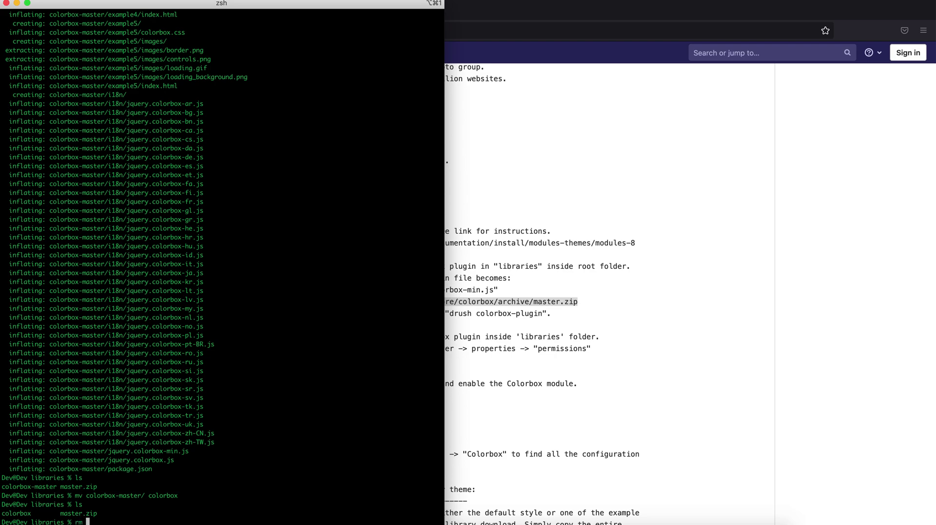
Delete the leftover master.zip archive
key("BackSpace")
type("s")
key("Tab")
key("Return")
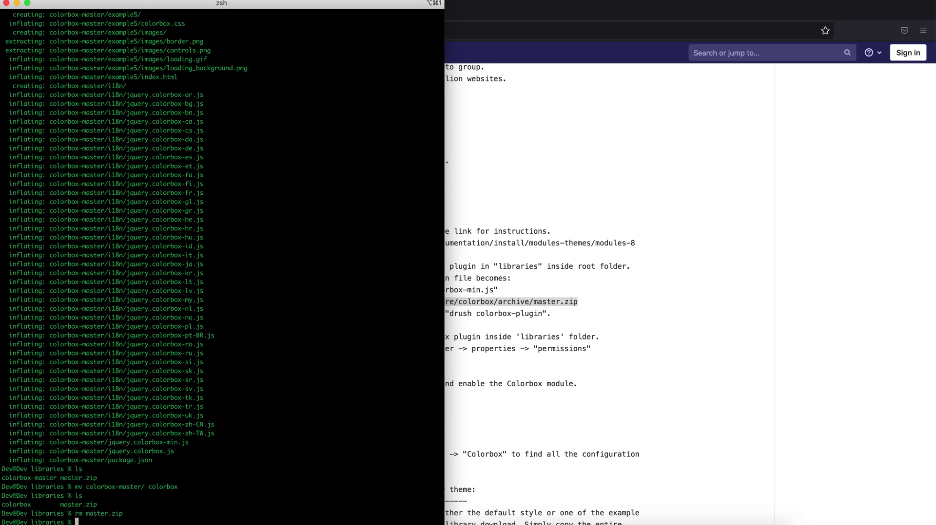
left_click(565, 264)
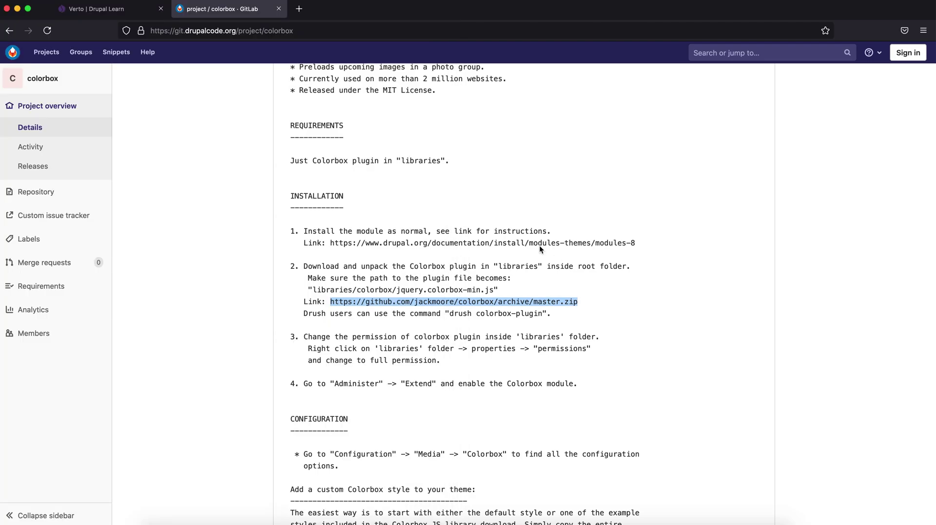
Open Extend in a new tab, filter by 'colo', and install the Colorbox module
left_click(108, 10)
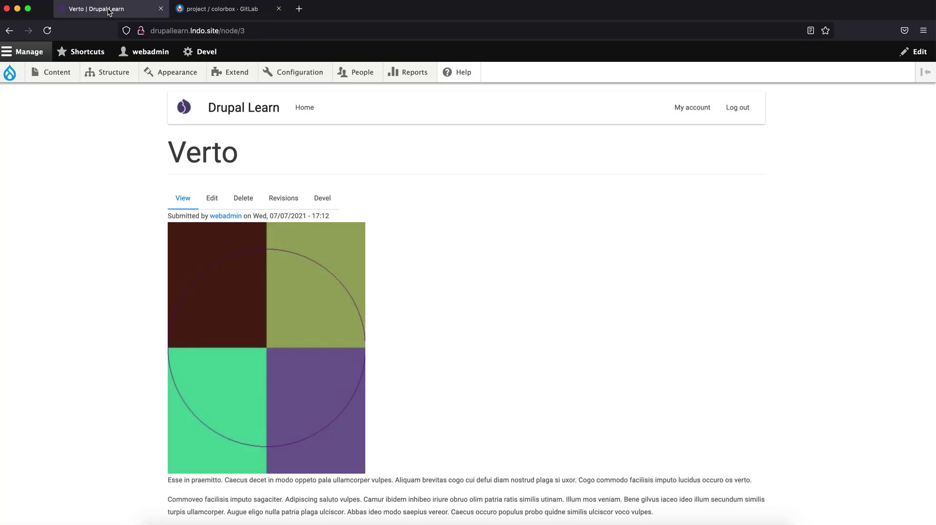
right_click(235, 74)
left_click(235, 75)
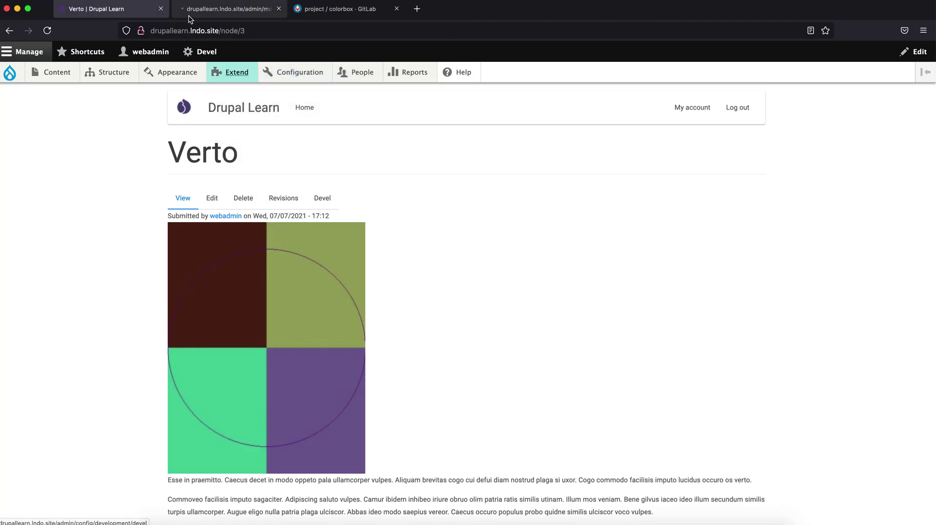
left_click(191, 8)
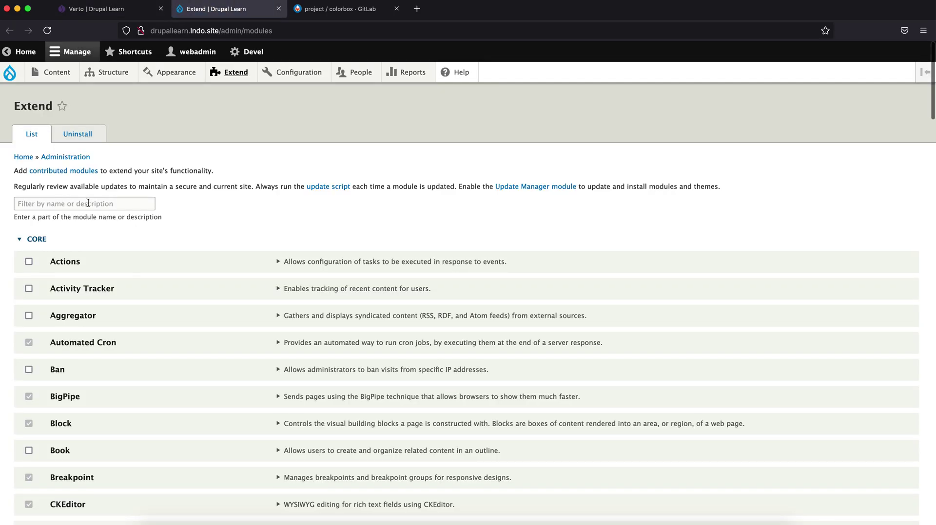
left_click(89, 203)
type("colo")
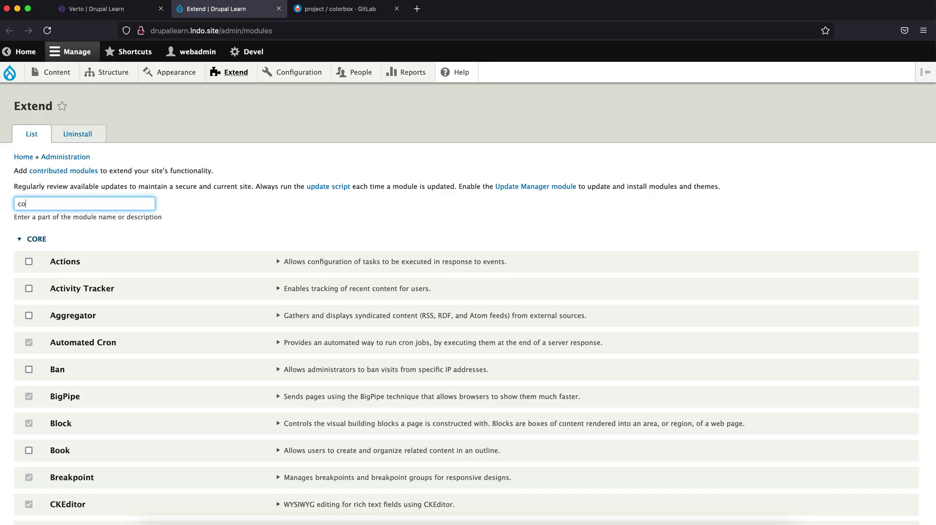
left_click(61, 326)
left_click(40, 363)
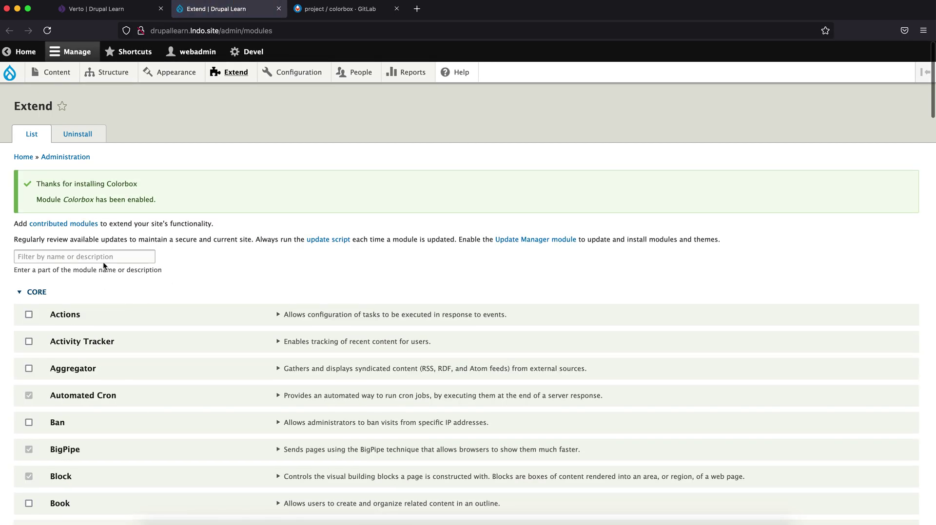
Re-filter by 'colo' and expand Colorbox's details: machine name, version, requirements
left_click(104, 258)
type("cl")
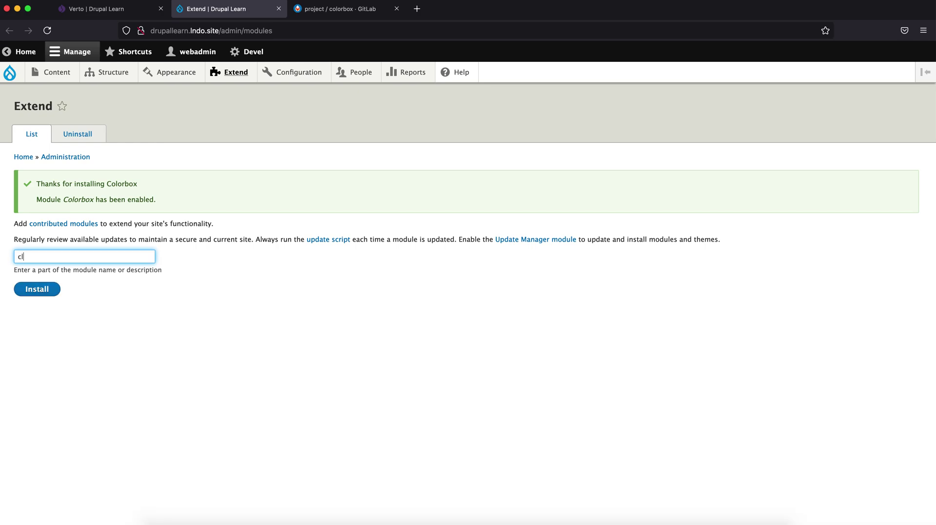
key("BackSpace")
type("olo")
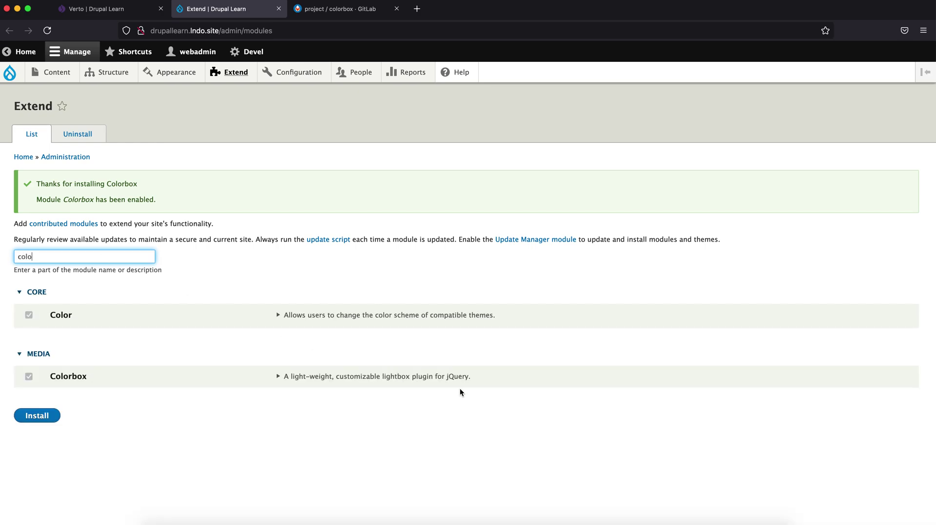
left_click(422, 378)
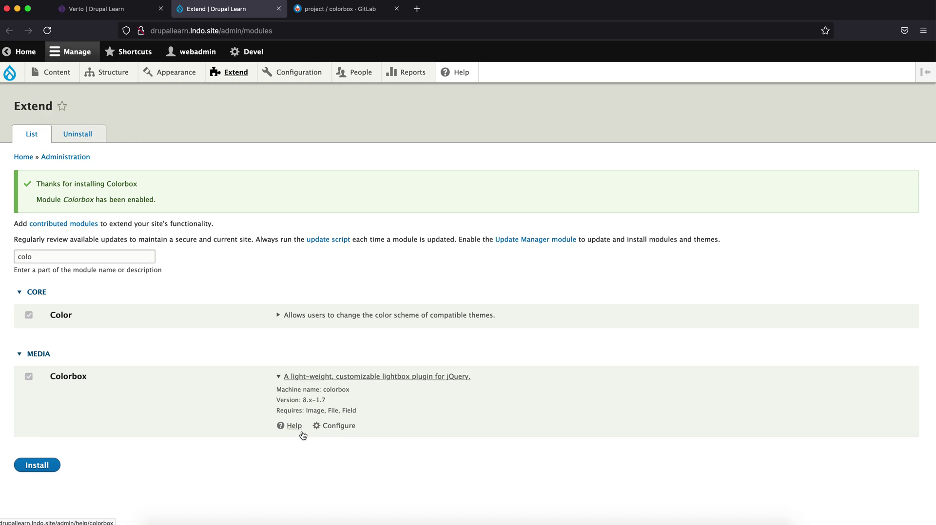
left_click(339, 427)
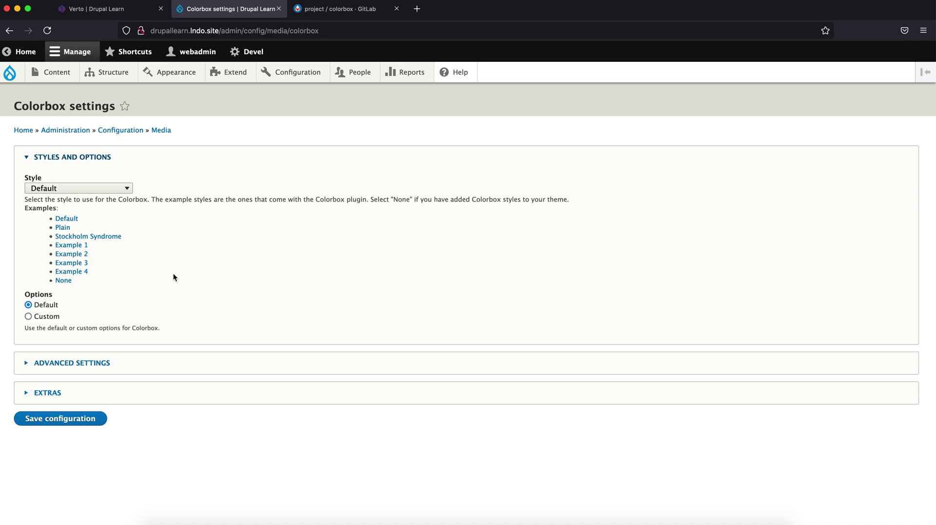
Keep the Default Colorbox style, review Advanced settings and Extras, then go back to Extend
left_click(124, 191)
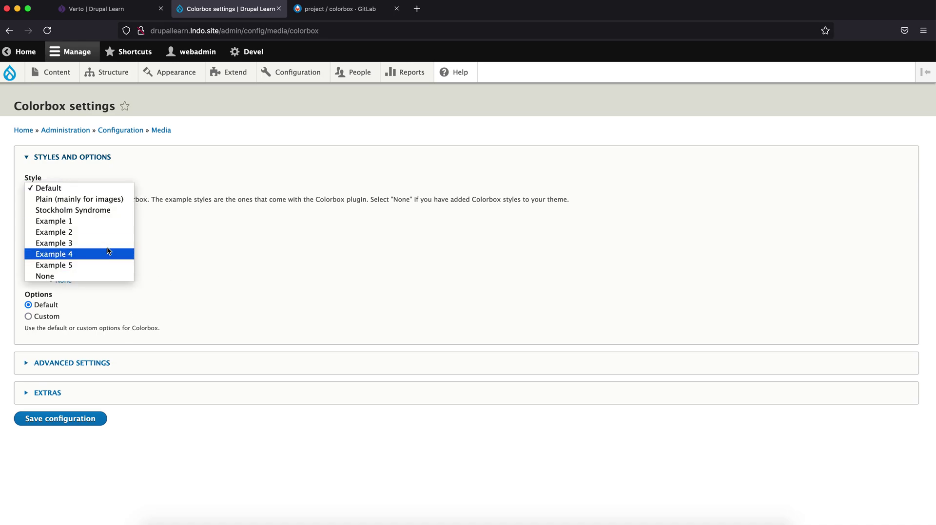
left_click(184, 178)
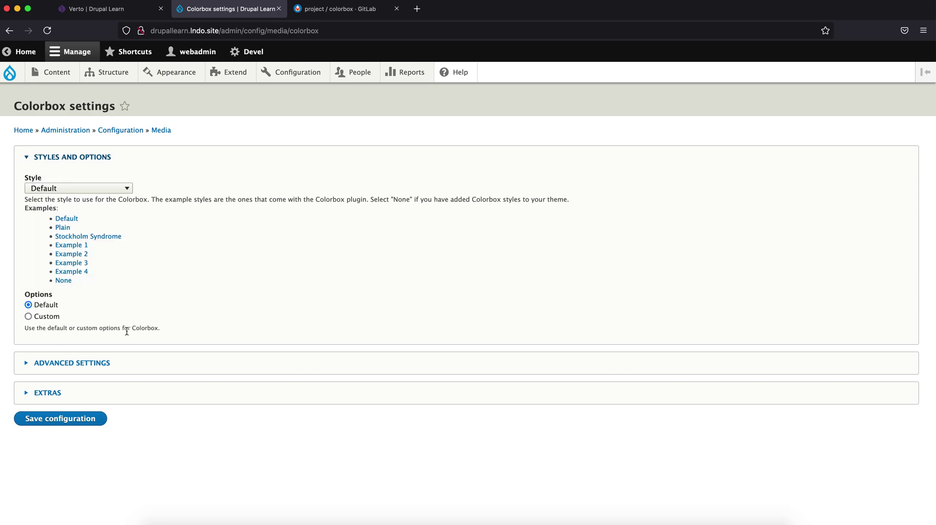
left_click(116, 363)
scroll(227, 294, "down", 4)
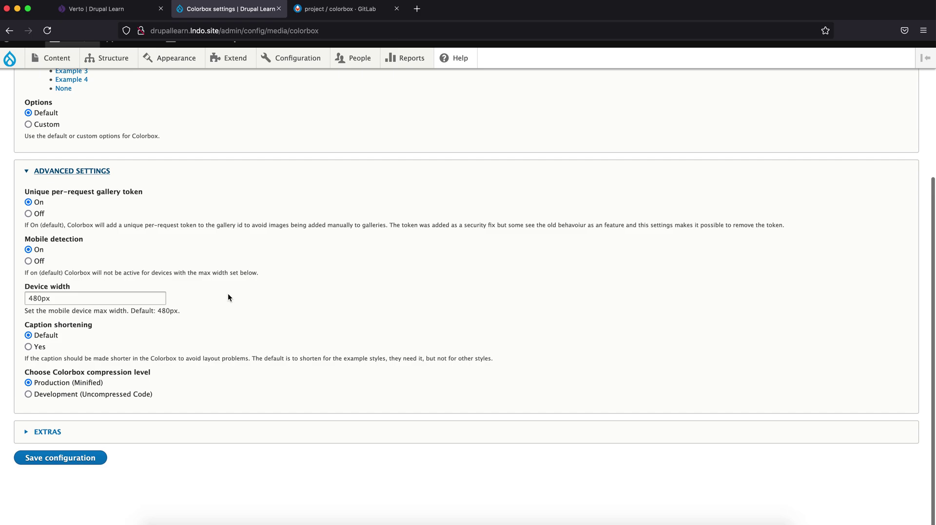
left_click(128, 445)
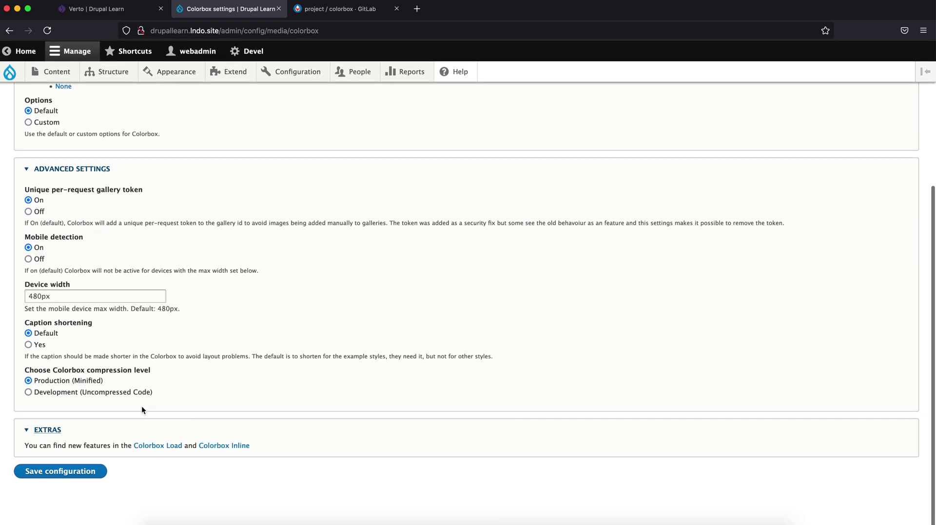
scroll(174, 343, "up", 5)
left_click(10, 31)
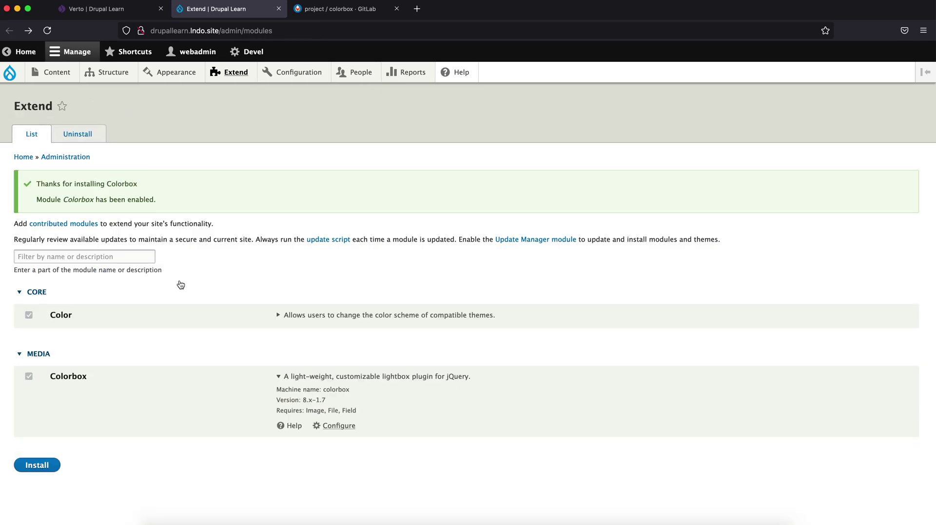
Read the Colorbox help, then switch settings options to Custom and back to Default
left_click(290, 426)
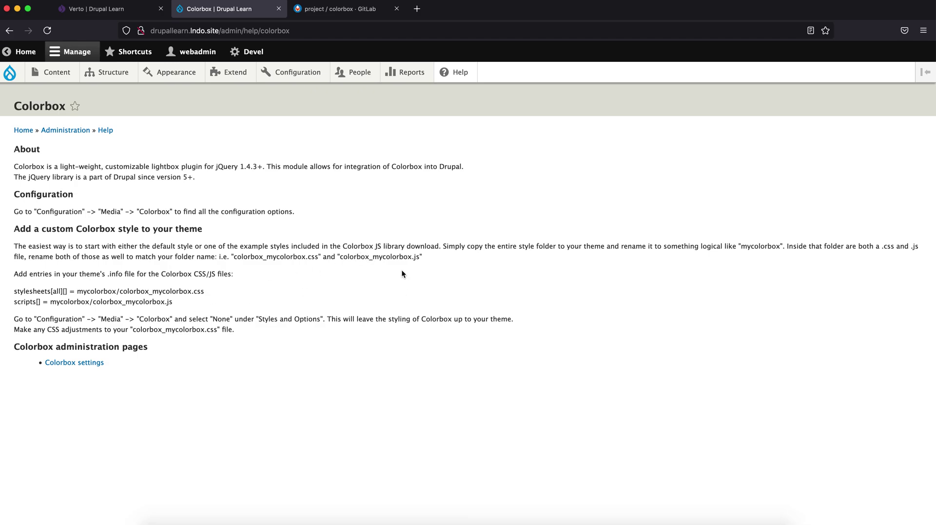
left_click(83, 363)
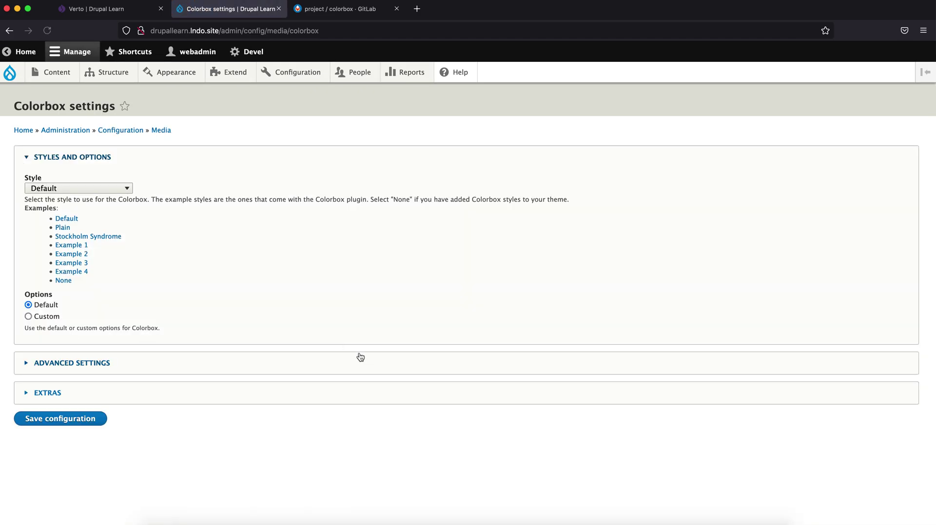
left_click(48, 317)
scroll(186, 308, "down", 10)
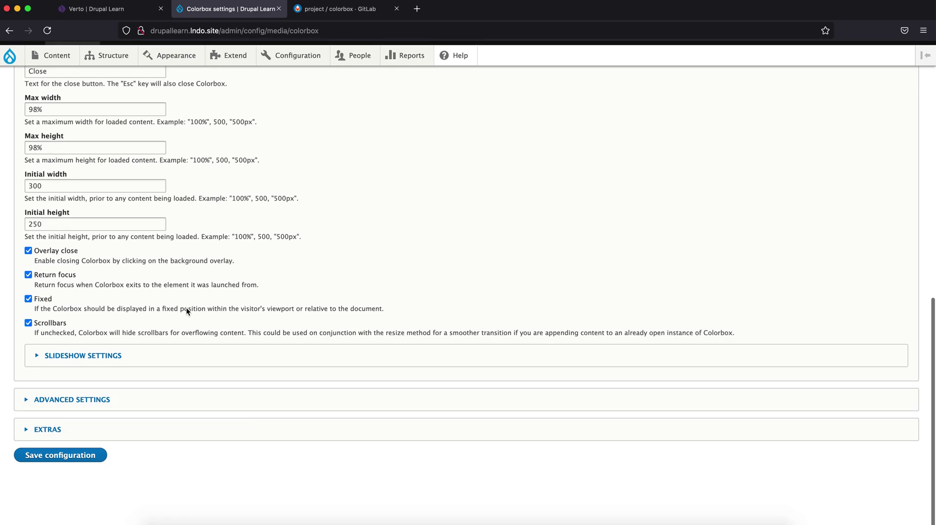
scroll(187, 311, "up", 8)
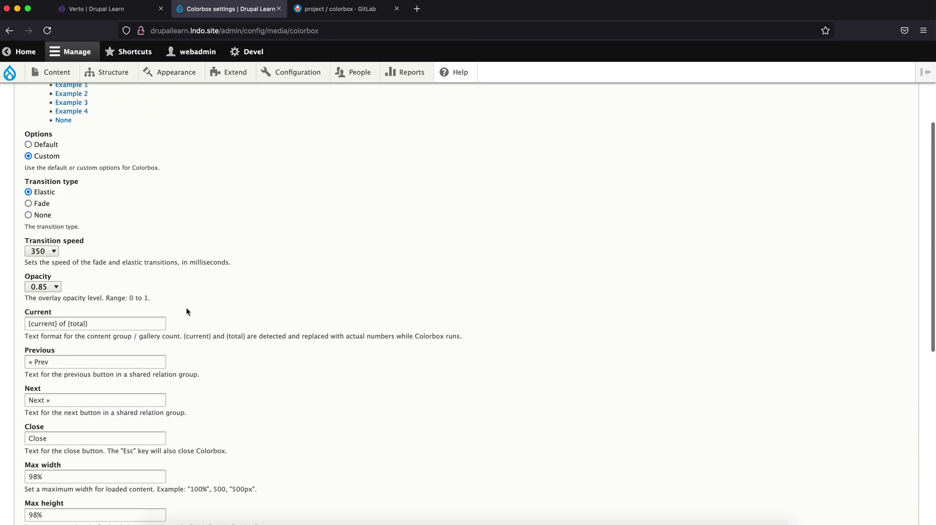
scroll(186, 311, "down", 10)
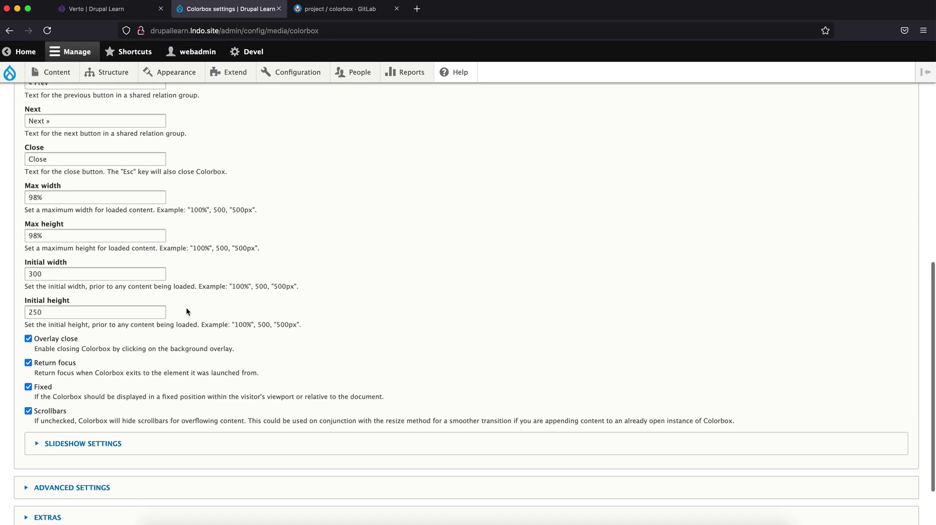
scroll(186, 311, "up", 10)
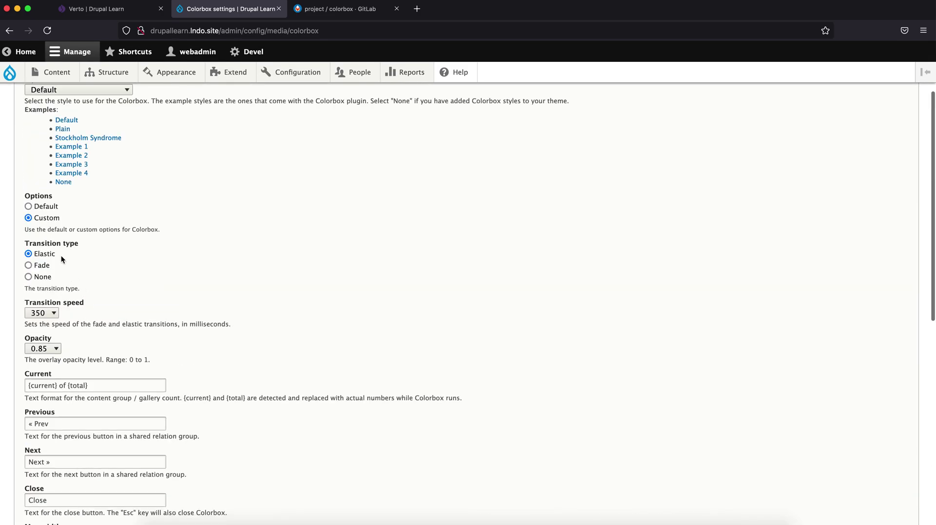
left_click(47, 208)
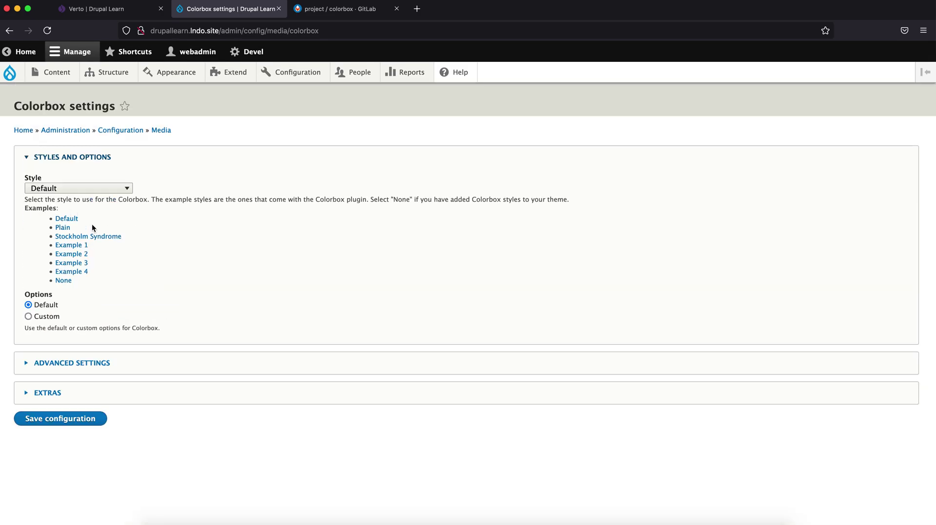
Preview the Default example Colorbox style, then return to the Verto article
left_click(68, 219)
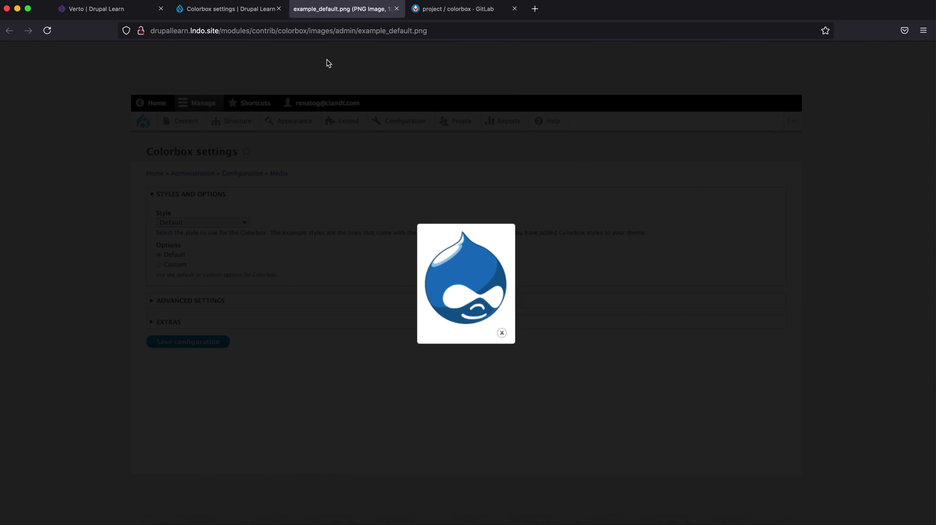
left_click(396, 9)
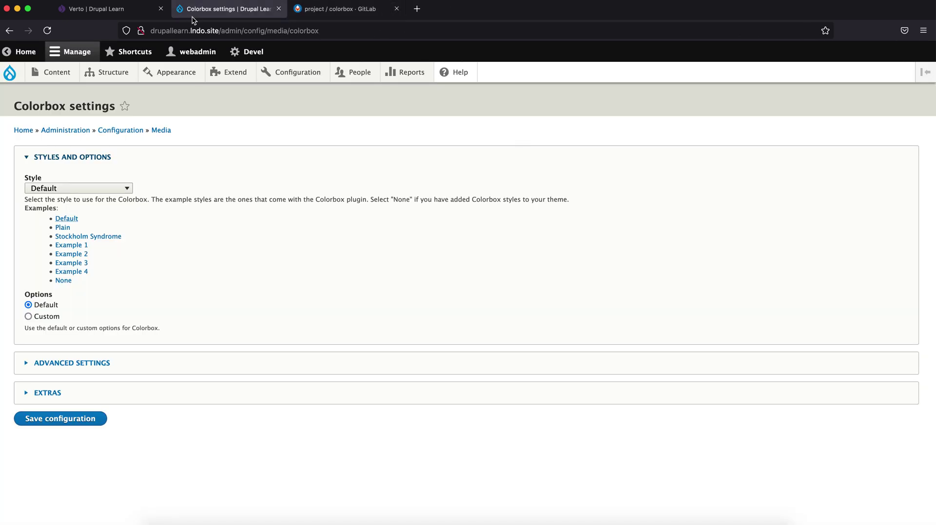
left_click(107, 16)
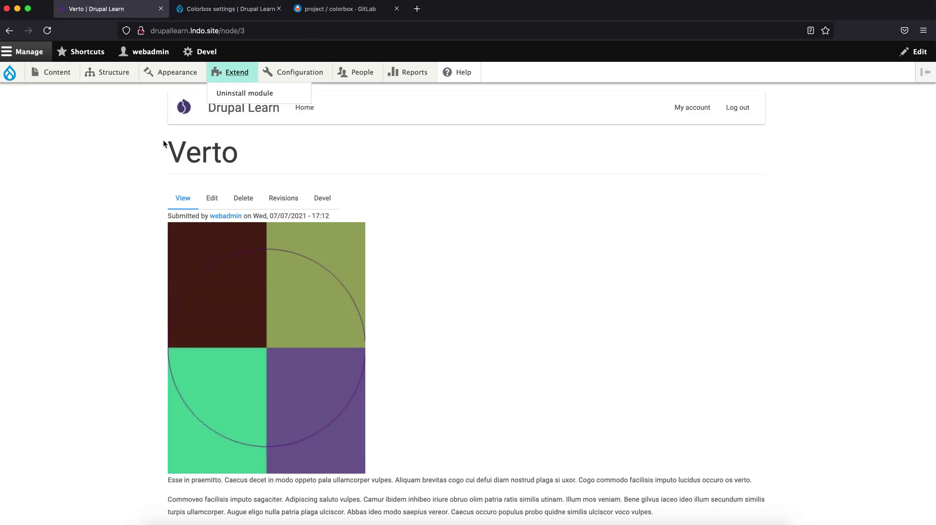
Reload the Verto article, look over its edit form, then return to viewing the article
left_click(54, 33)
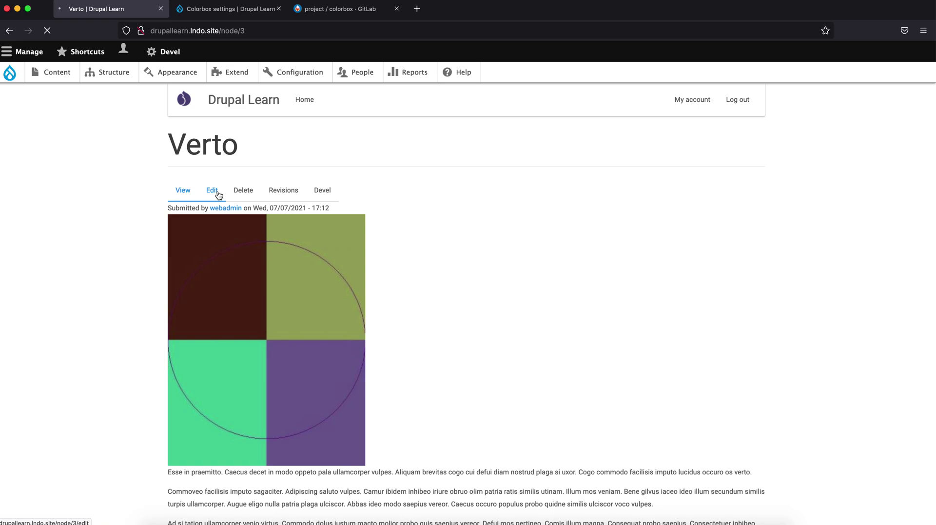
left_click(218, 193)
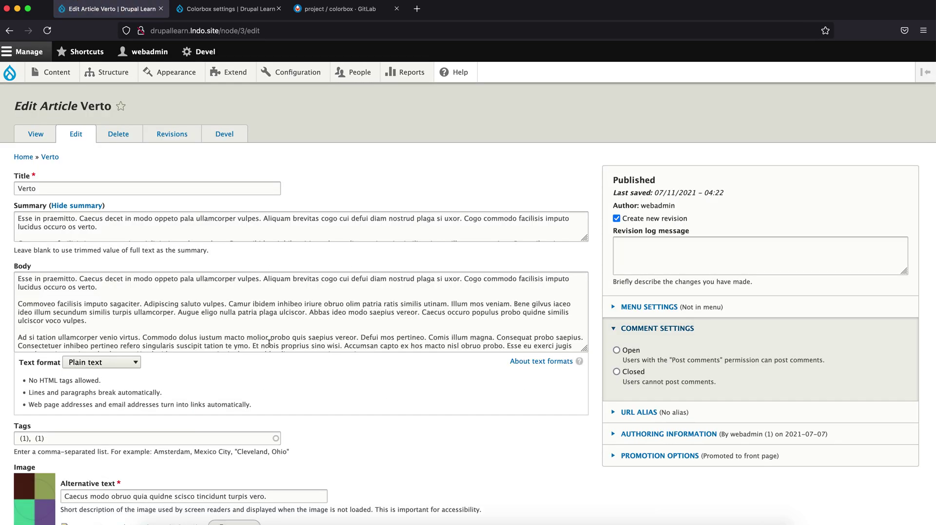
scroll(269, 344, "down", 5)
scroll(269, 343, "up", 5)
scroll(269, 343, "down", 3)
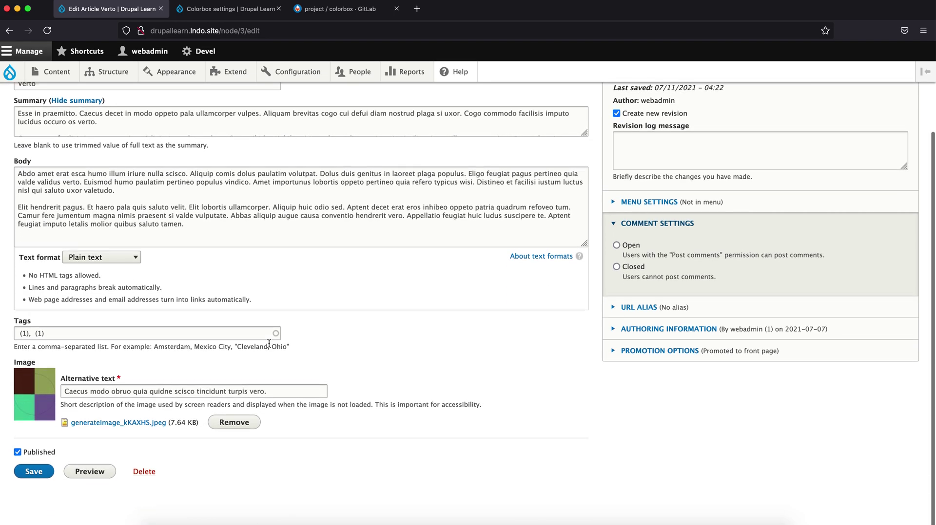
scroll(268, 343, "up", 3)
left_click(38, 142)
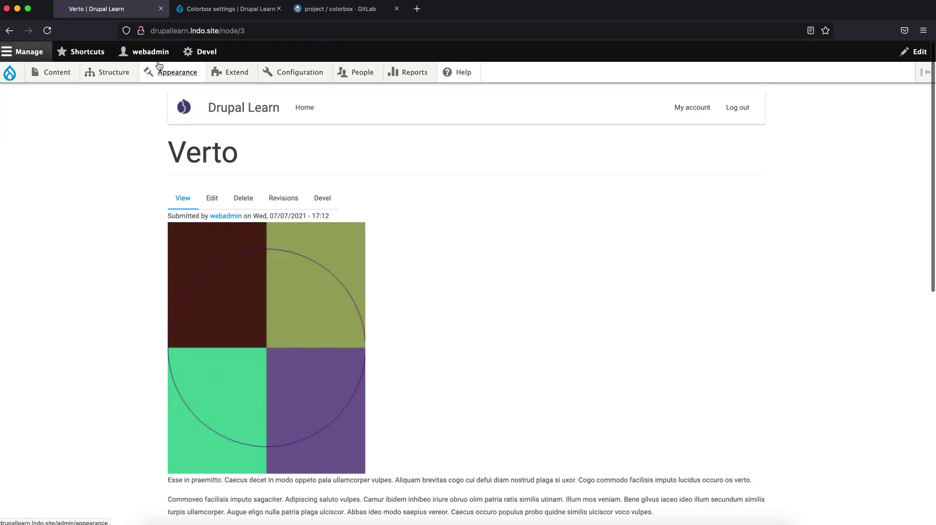
Bring up the context menu for Structure > Content types > Article > Manage fields
mouse_move(112, 72)
mouse_move(115, 156)
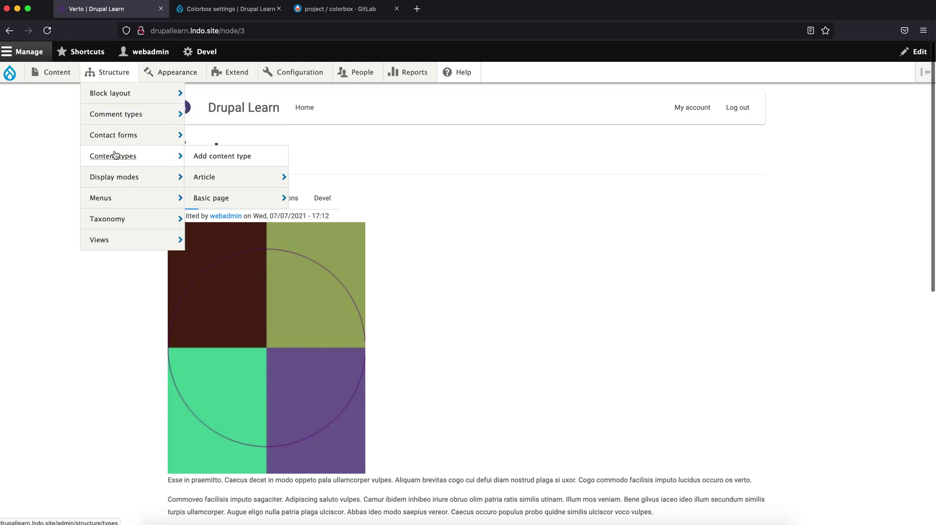
mouse_move(255, 177)
right_click(334, 179)
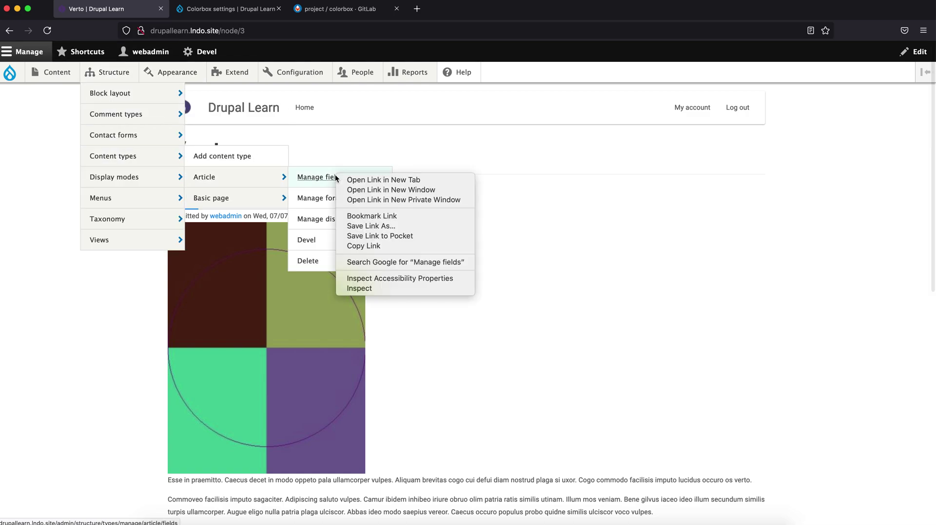
Open the Article Manage display page in a new tab, then go back to the colorbox GitLab page
left_click(360, 180)
left_click(244, 9)
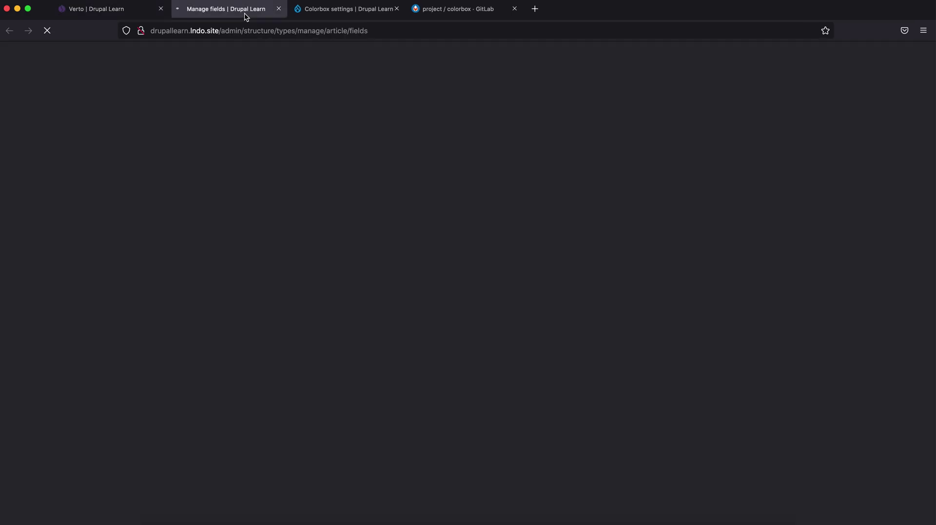
left_click(249, 133)
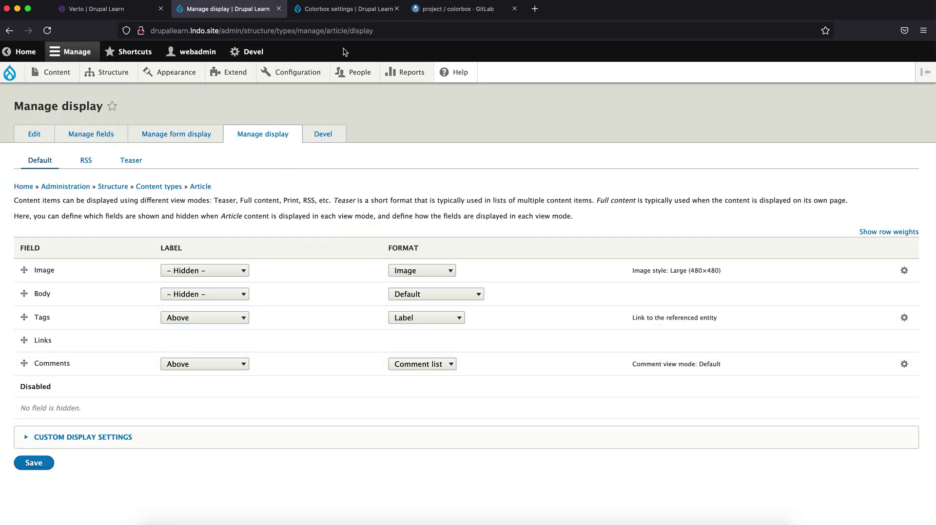
left_click(432, 15)
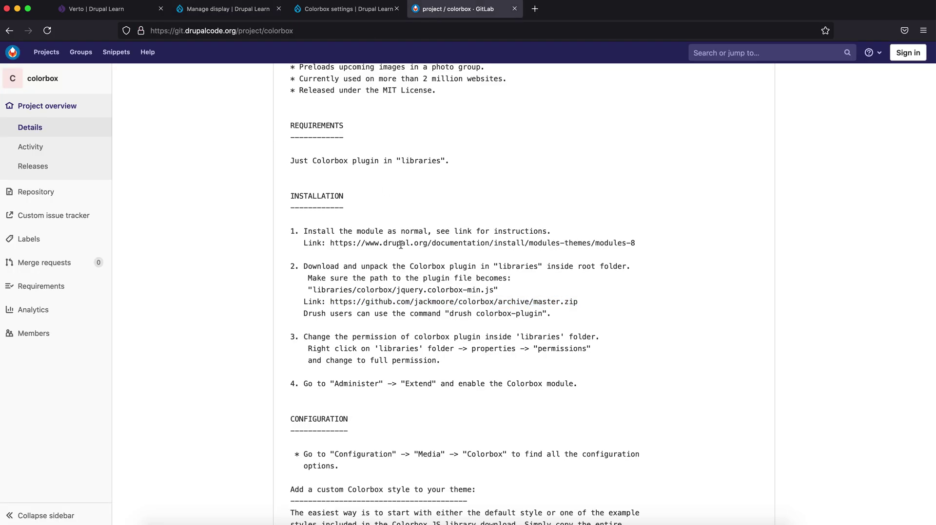
Read the Colorbox README's styling and installation notes, then return to the Colorbox settings tab
scroll(401, 245, "down", 2)
scroll(401, 245, "up", 10)
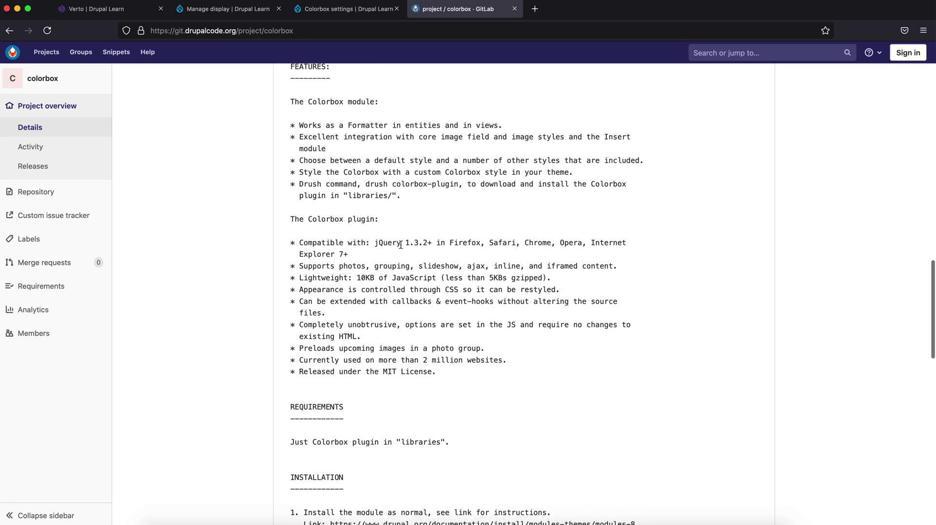
scroll(401, 244, "up", 5)
scroll(400, 244, "down", 15)
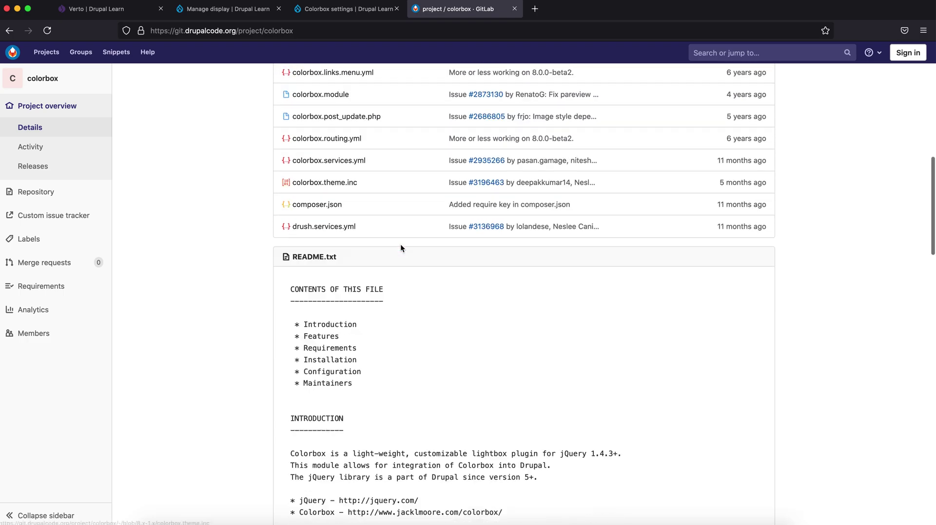
scroll(401, 244, "down", 7)
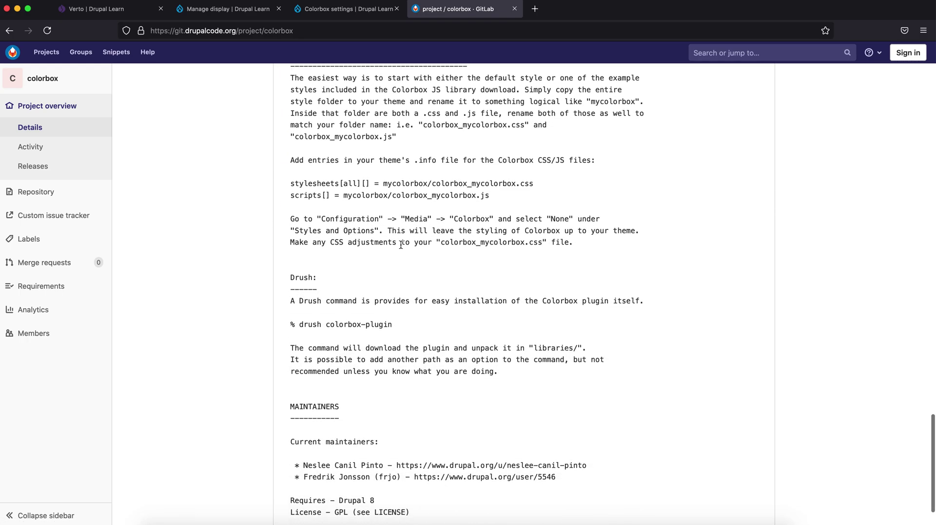
scroll(401, 247, "up", 8)
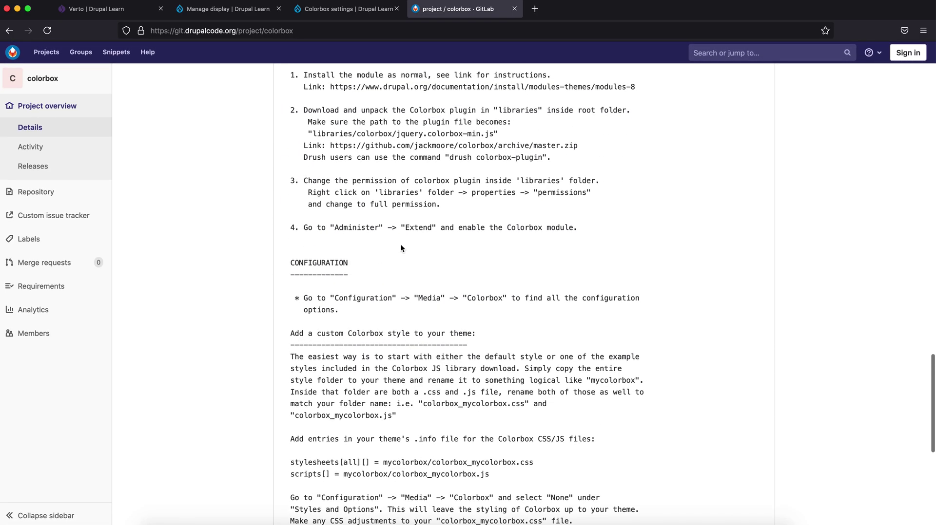
scroll(401, 246, "up", 7)
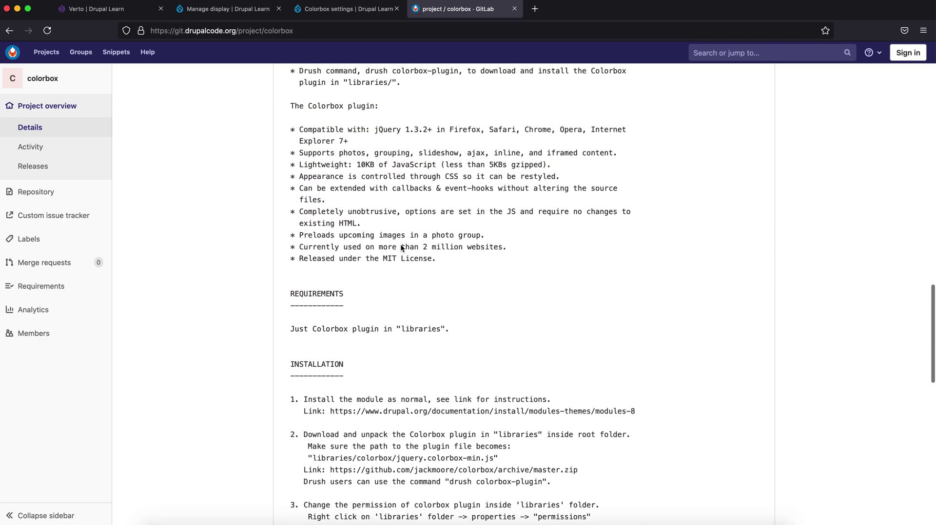
scroll(400, 245, "up", 4)
scroll(401, 247, "up", 4)
scroll(401, 246, "down", 17)
scroll(401, 246, "down", 1)
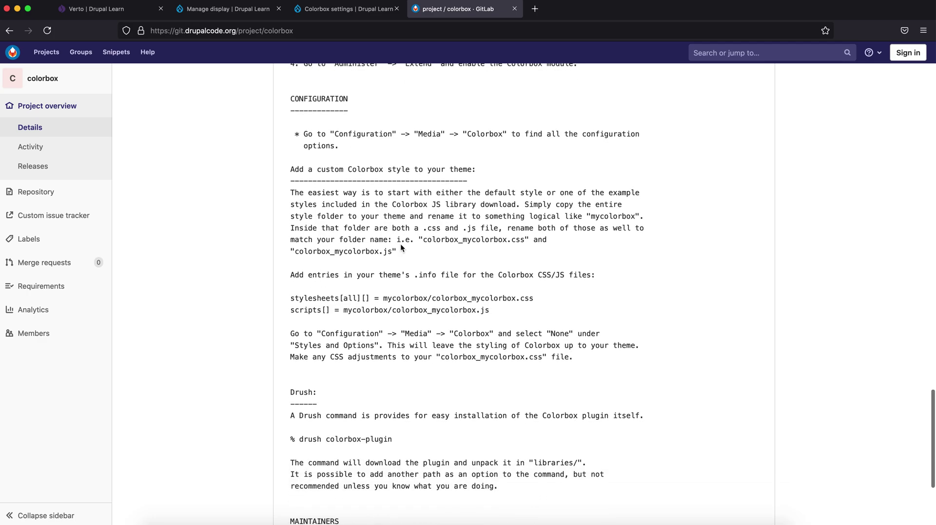
scroll(400, 247, "down", 4)
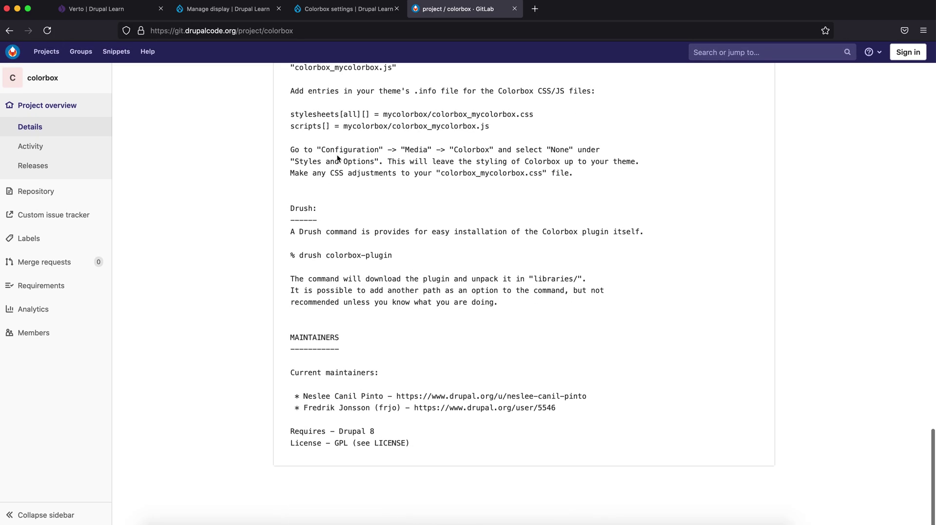
left_click(298, 14)
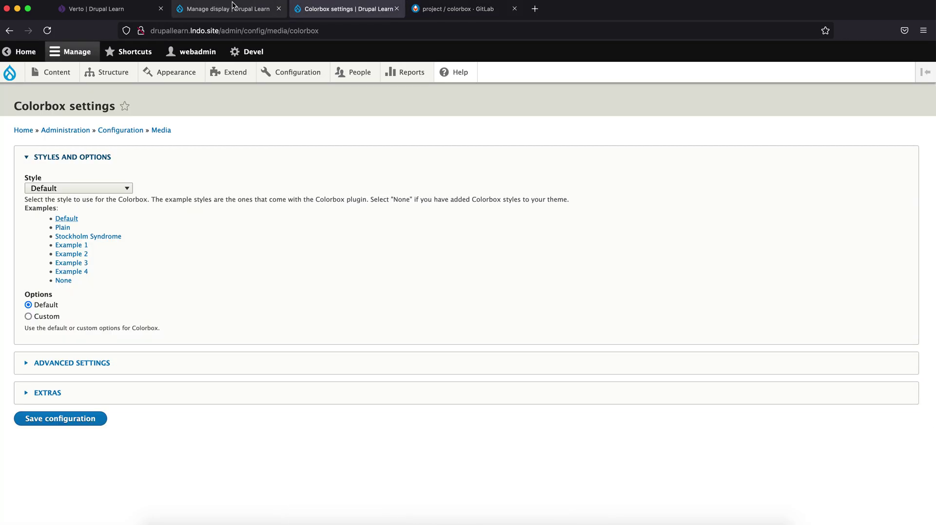
Review the Article Image format settings, keeping Large (480×480) style linked to Nothing, then go to Manage form display
left_click(257, 7)
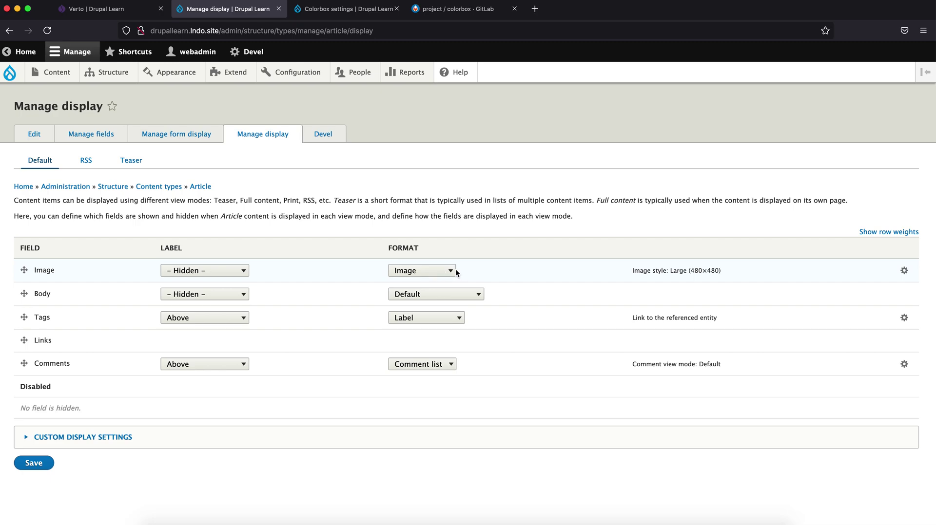
left_click(903, 270)
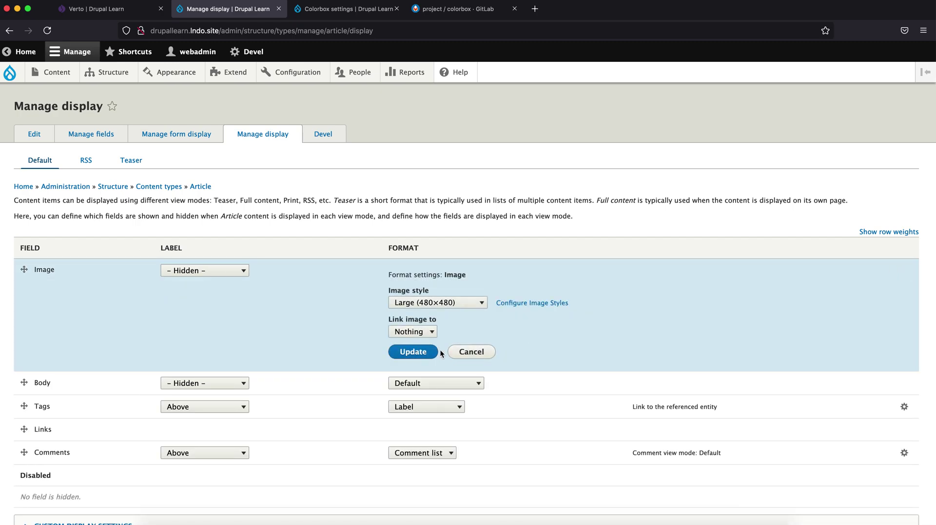
left_click(430, 337)
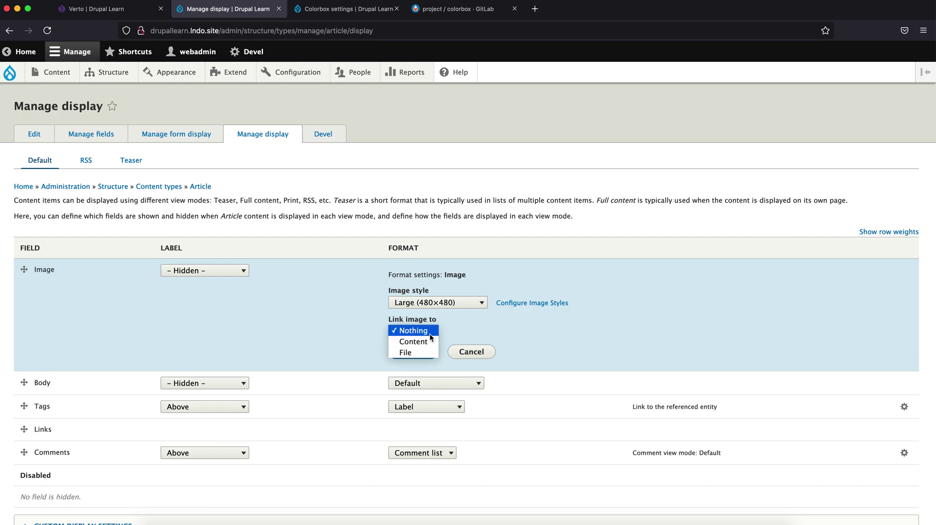
left_click(466, 322)
left_click(476, 301)
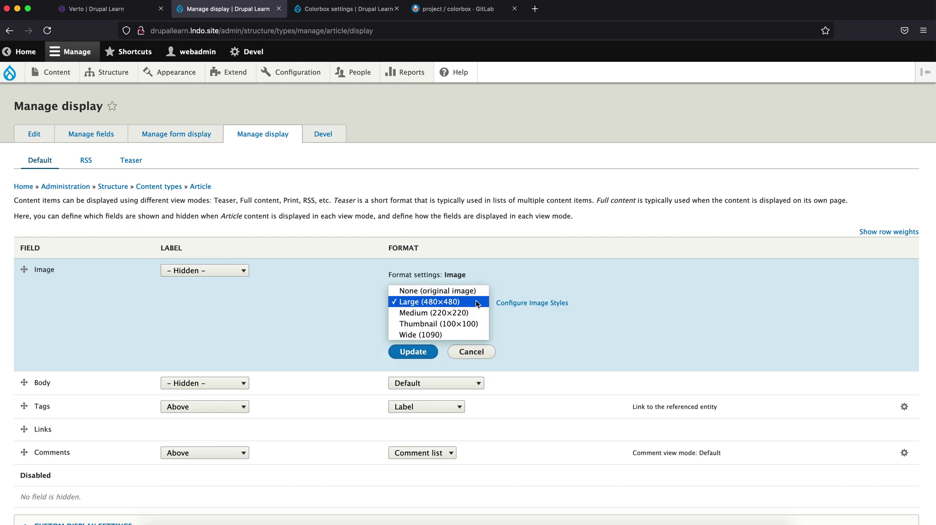
left_click(476, 300)
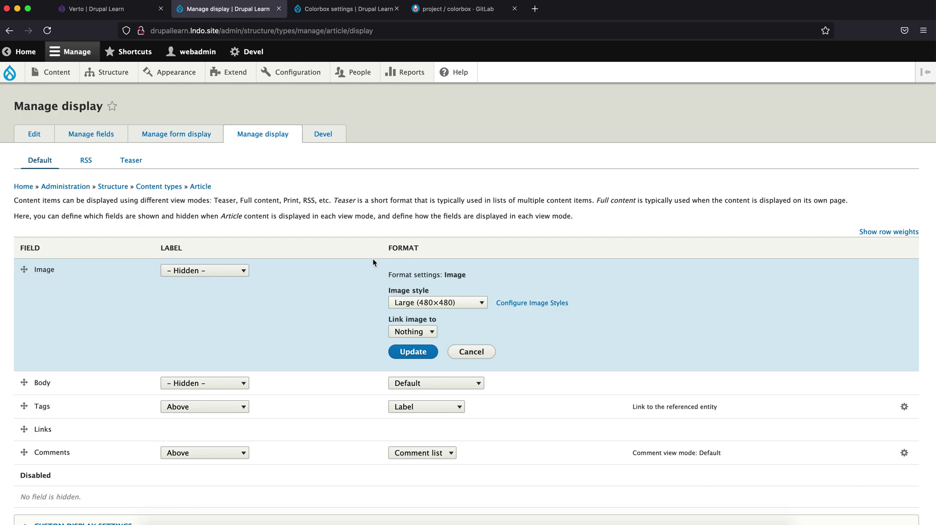
left_click(205, 133)
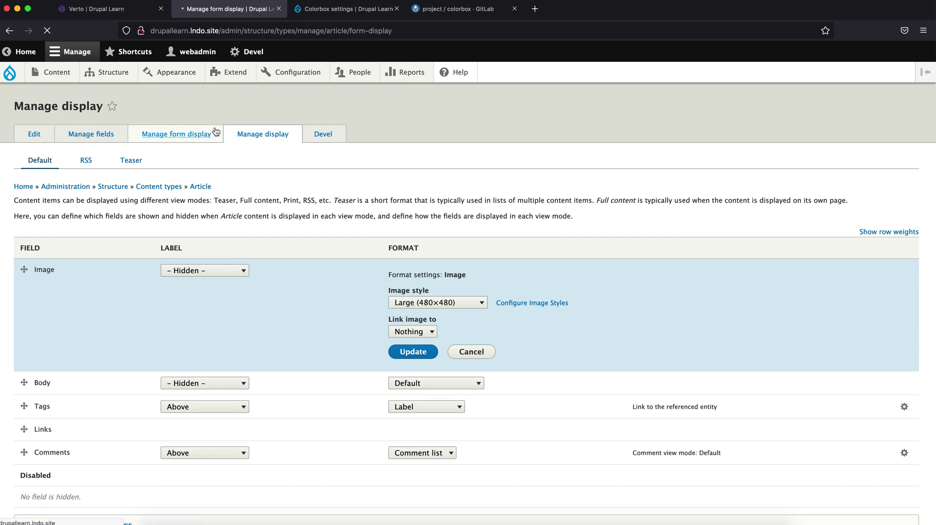
scroll(277, 136, "down", 3)
scroll(277, 136, "up", 3)
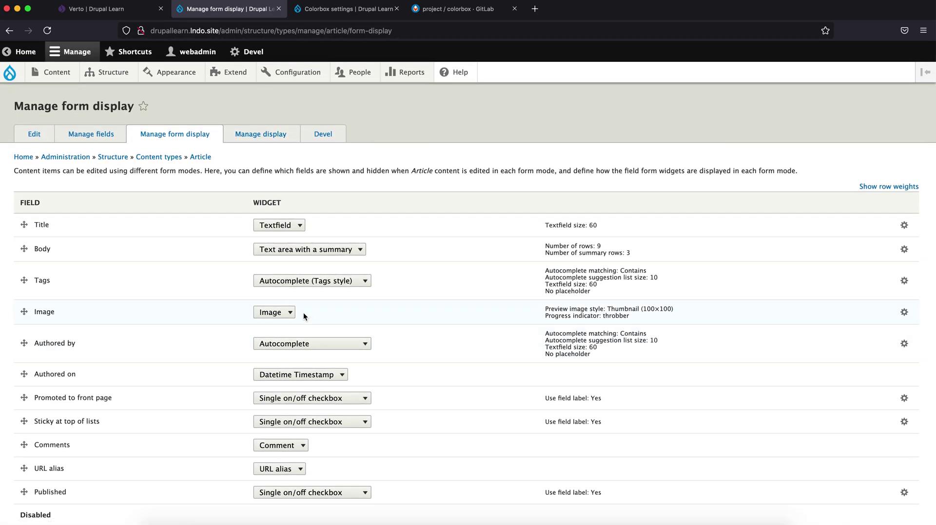
left_click(902, 312)
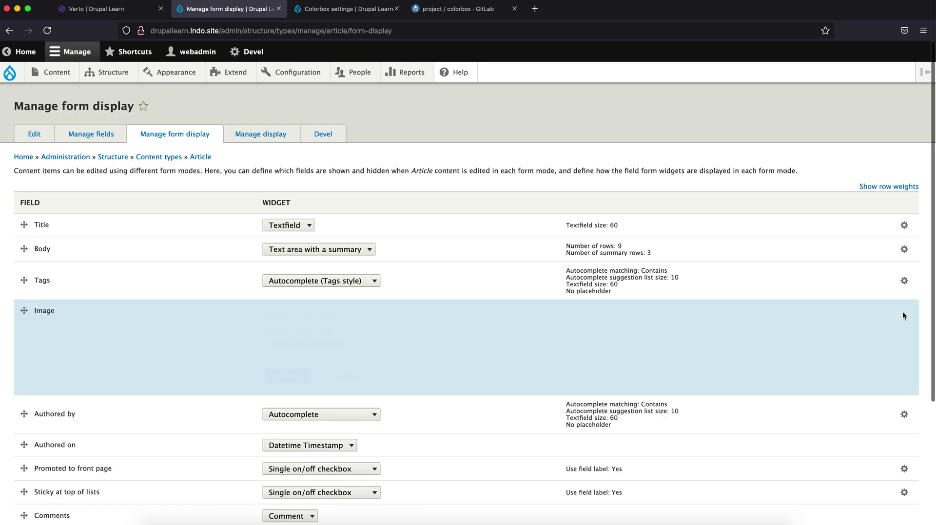
left_click(341, 343)
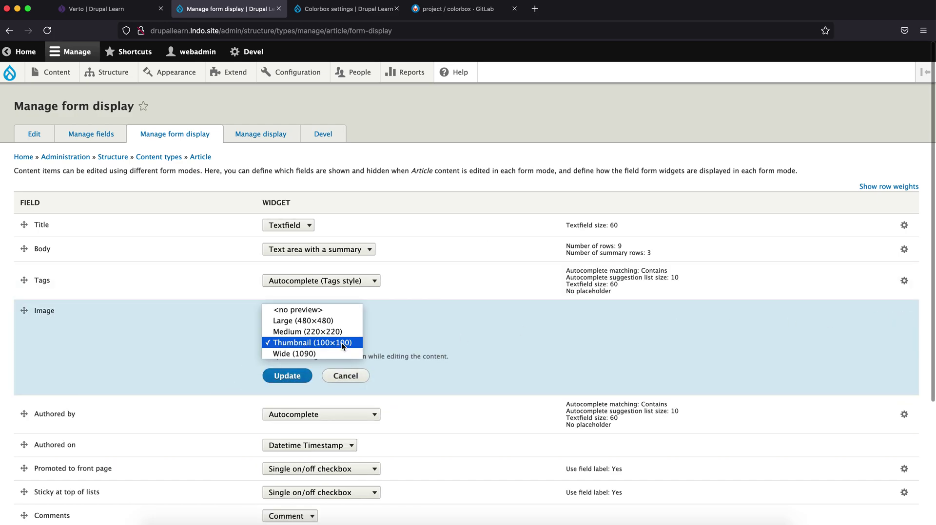
left_click(415, 243)
left_click(265, 141)
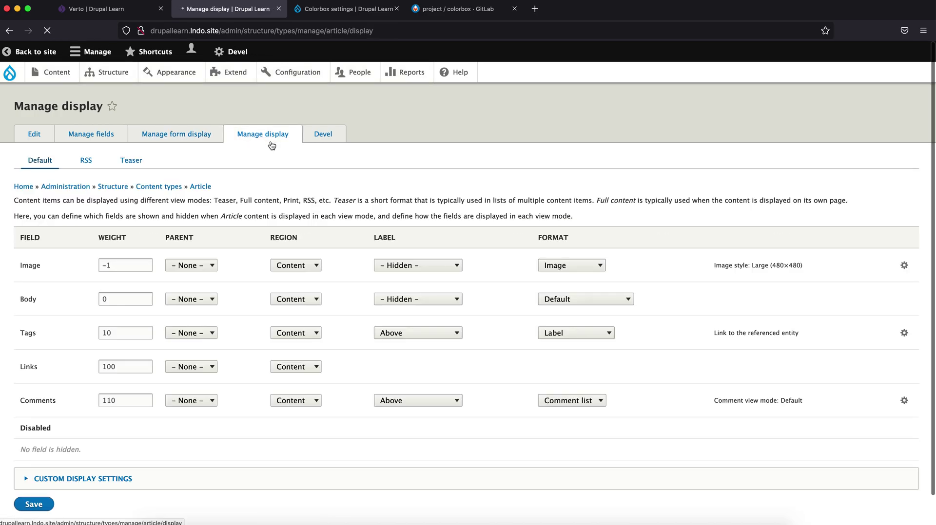
Flush all caches, then set the Article Image field format to Colorbox and save
mouse_move(10, 73)
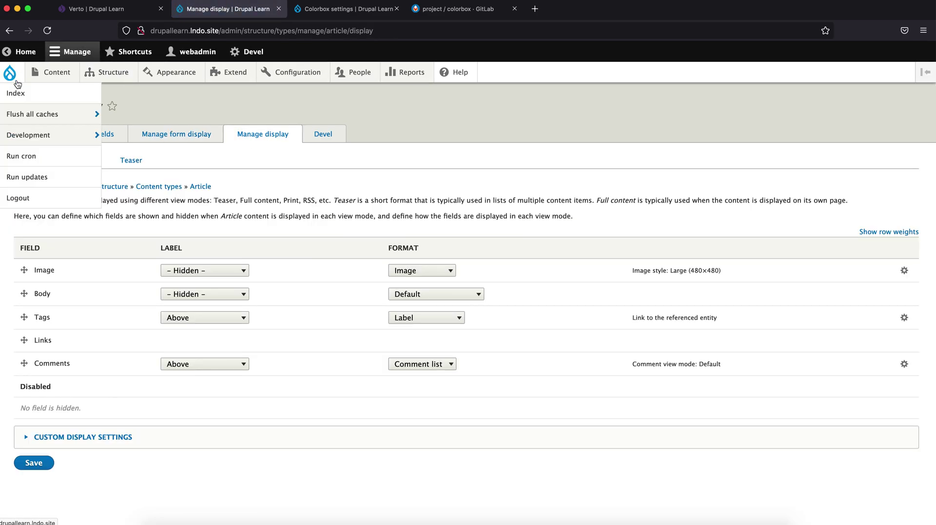
left_click(45, 113)
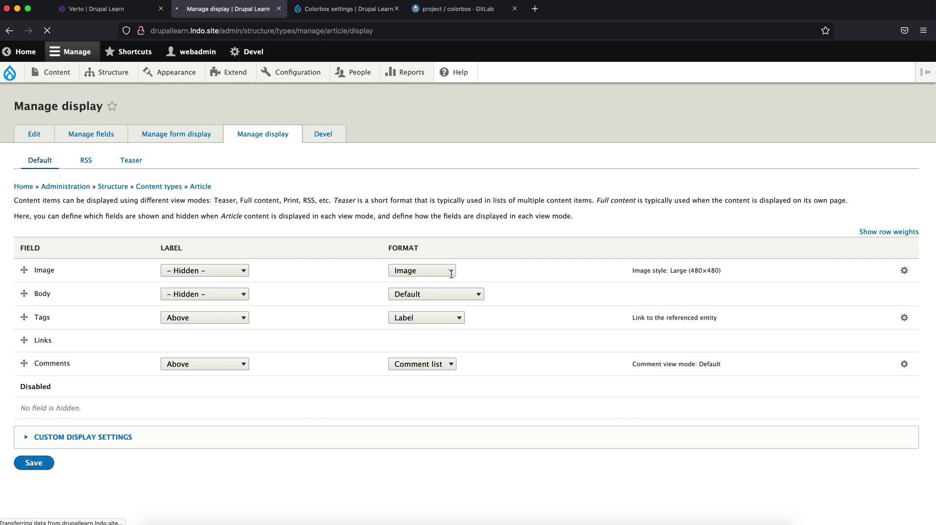
left_click(448, 307)
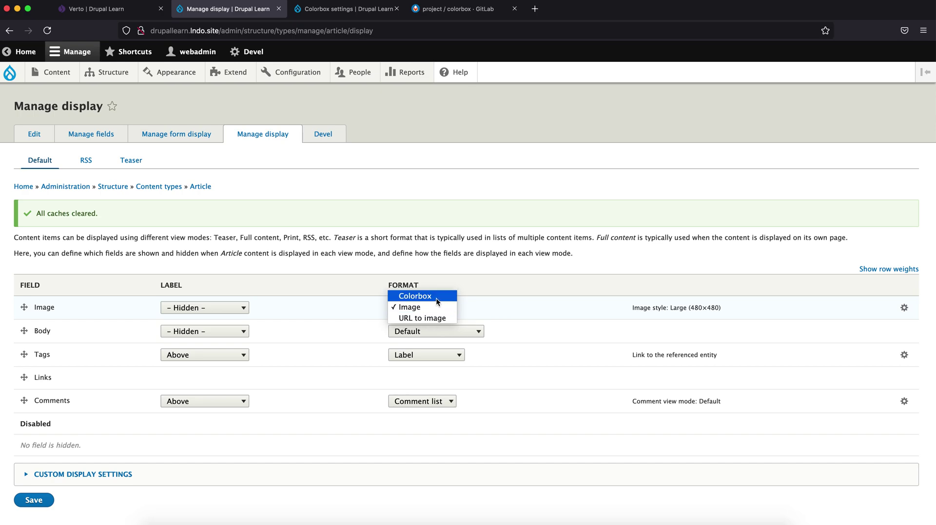
left_click(437, 297)
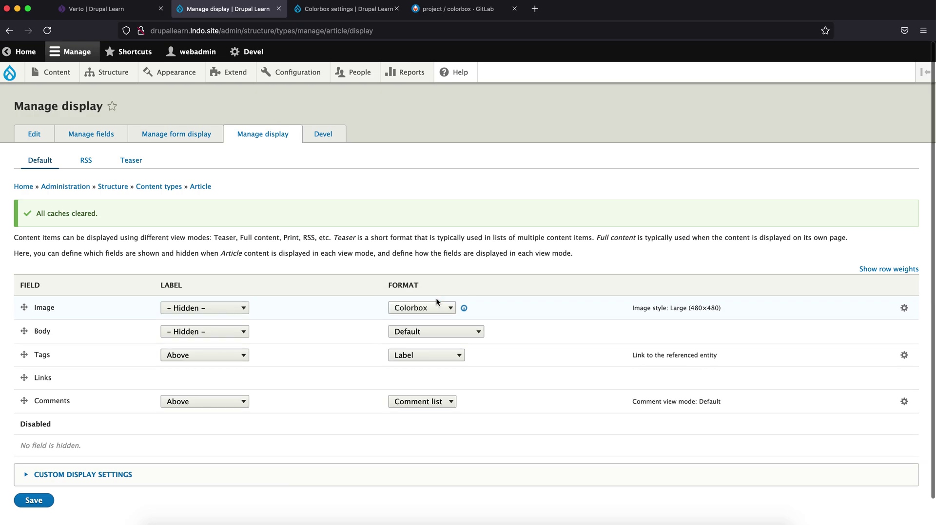
left_click(49, 514)
left_click(104, 10)
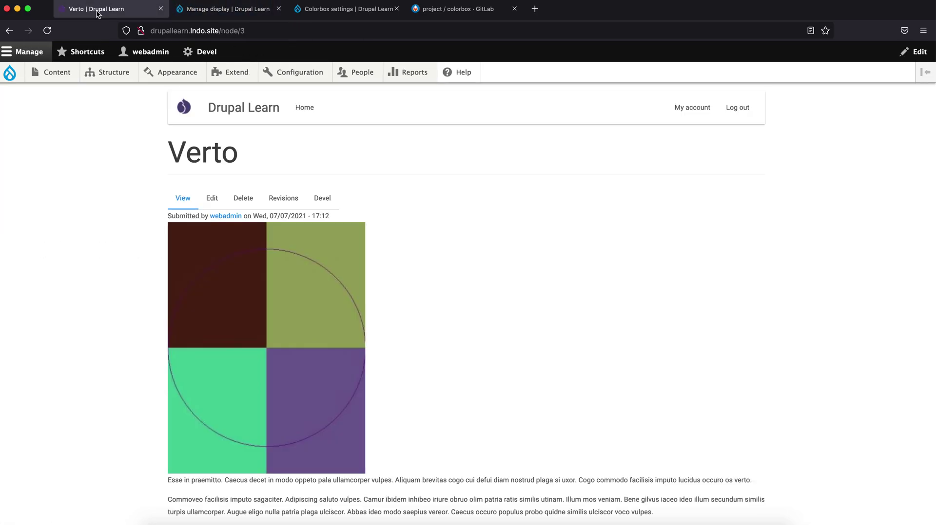
Reload Verto and open its image in the Colorbox lightbox, then close it
left_click(46, 30)
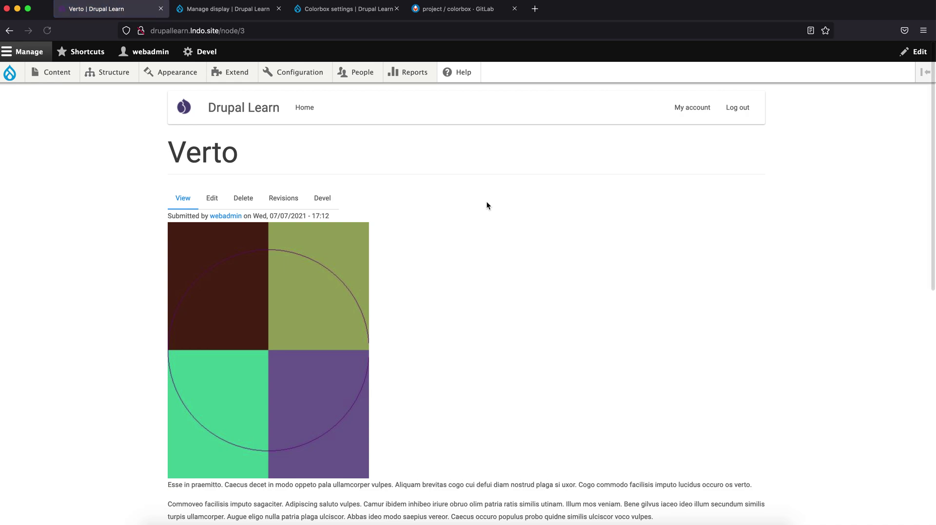
scroll(309, 281, "down", 2)
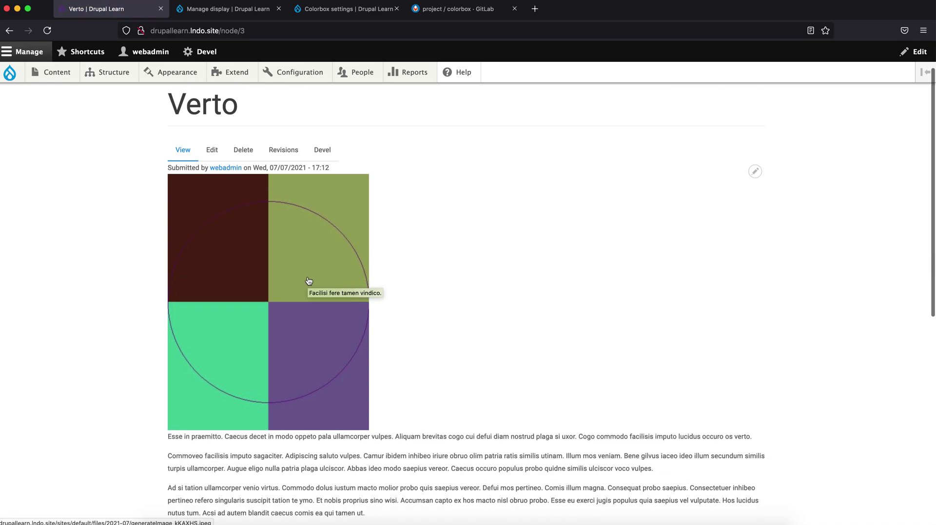
left_click(309, 281)
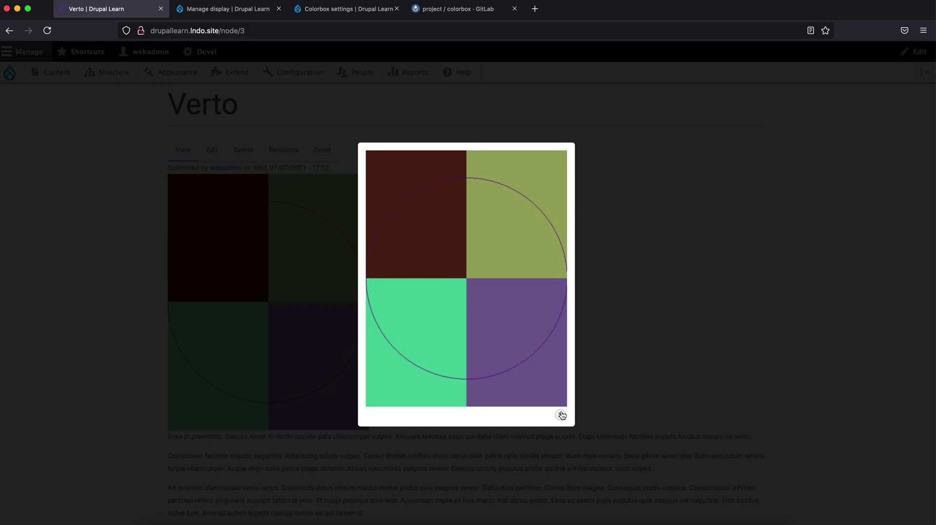
left_click(560, 414)
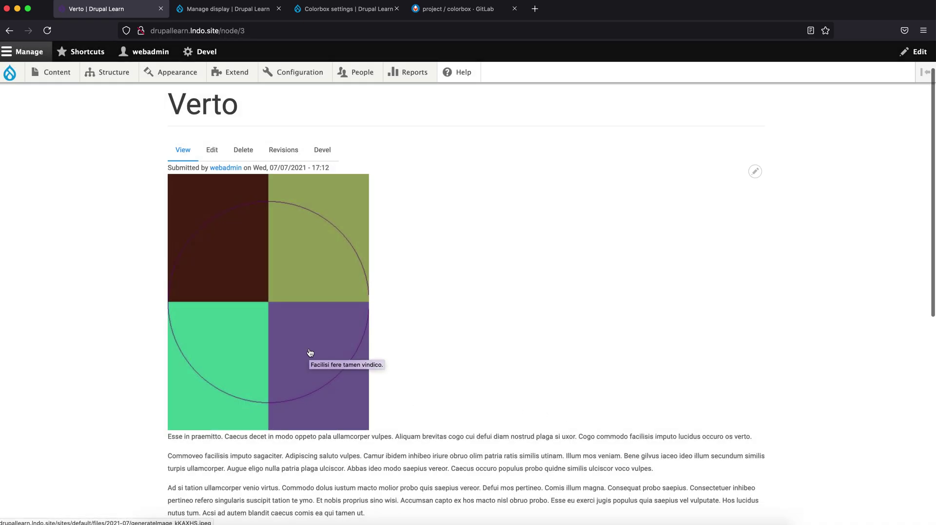
Inspect the colorbox link wrapping the image in DevTools, then reopen the image lightbox
right_click(310, 353)
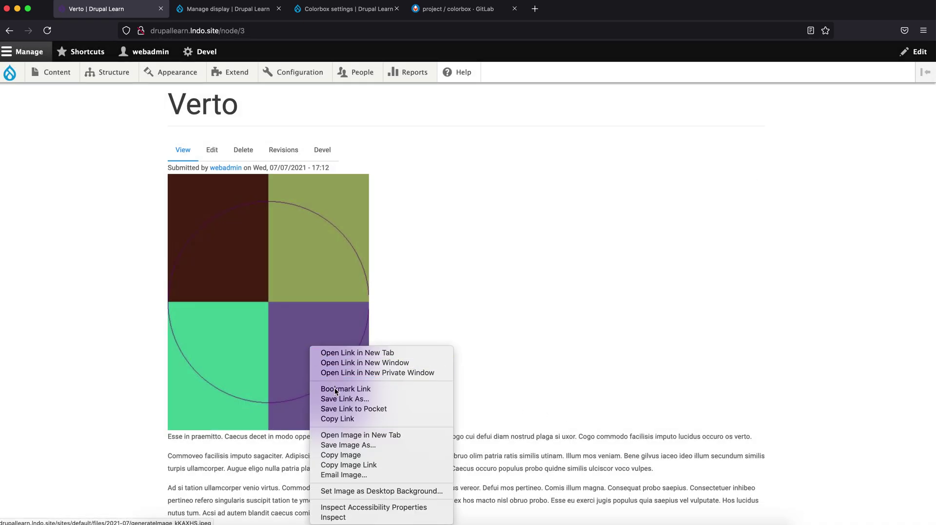
left_click(346, 517)
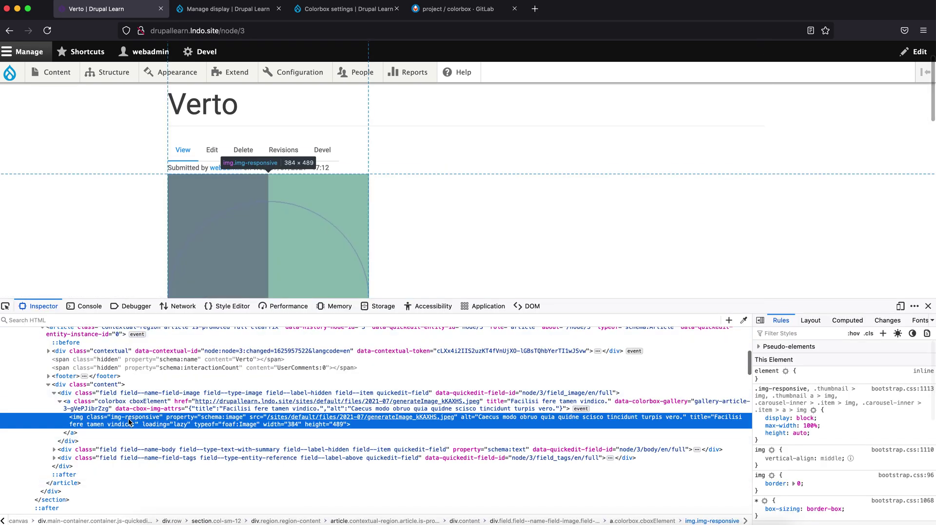
left_click(135, 410)
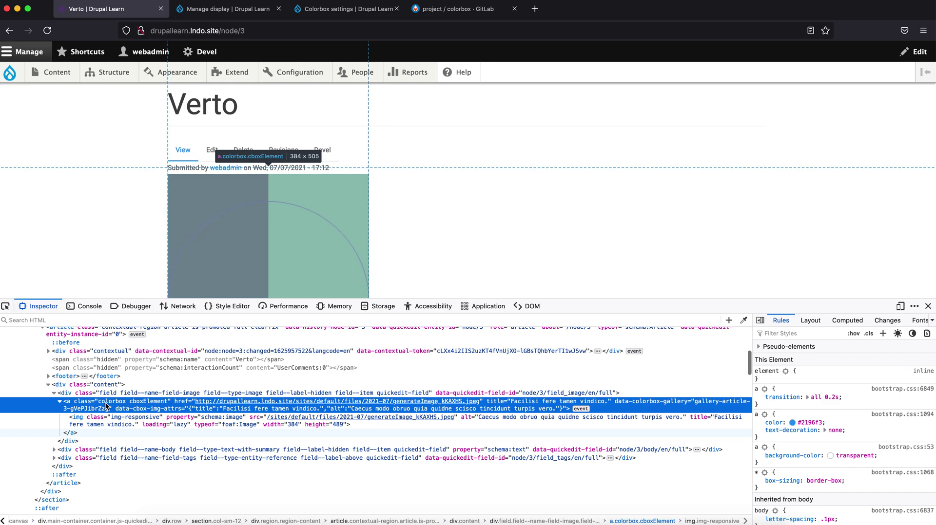
left_click(927, 307)
left_click(205, 241)
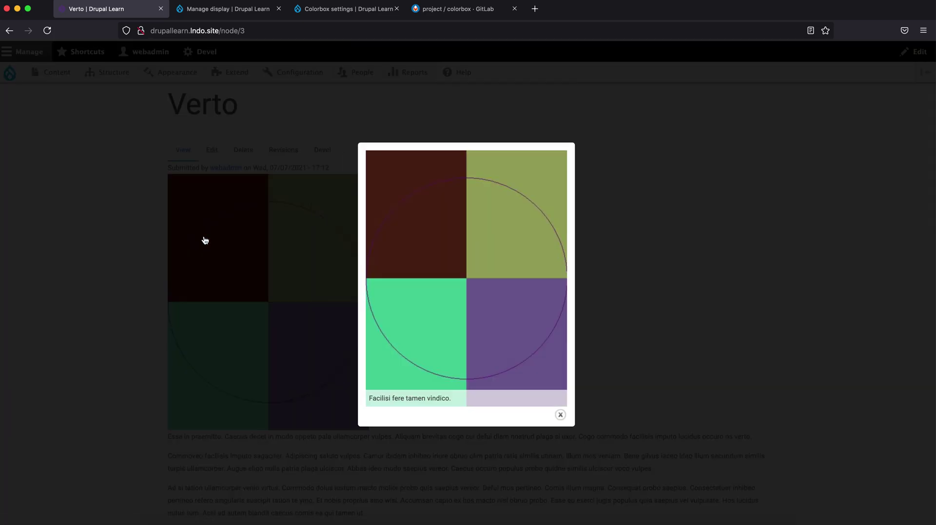